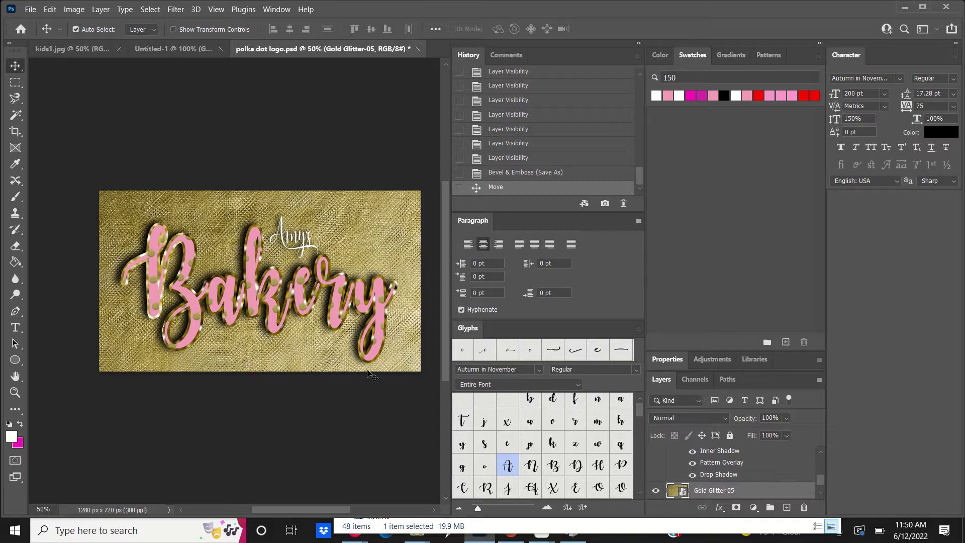
- Create a new 1280 × 720 pixel document at 300 pixels/inch and unlock its background layer
left_click(31, 9)
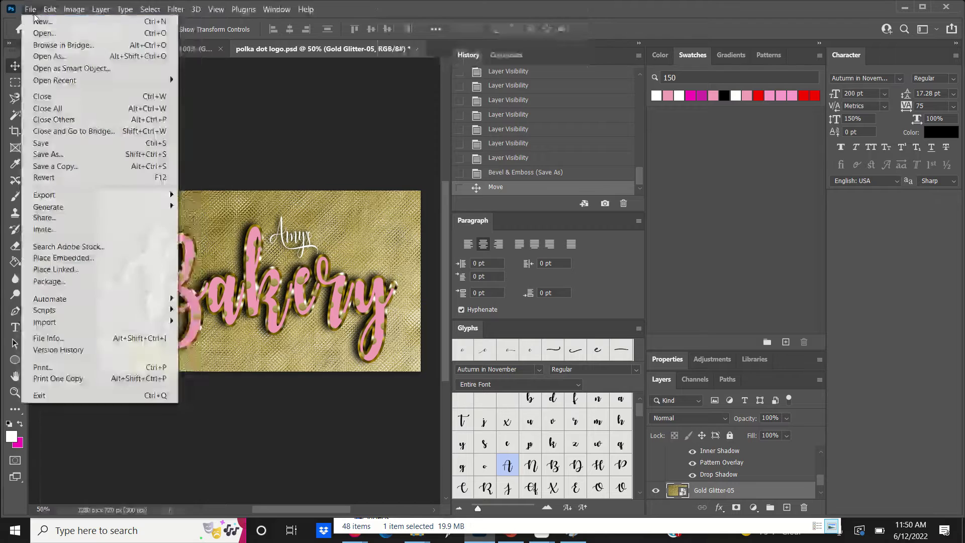
left_click(37, 22)
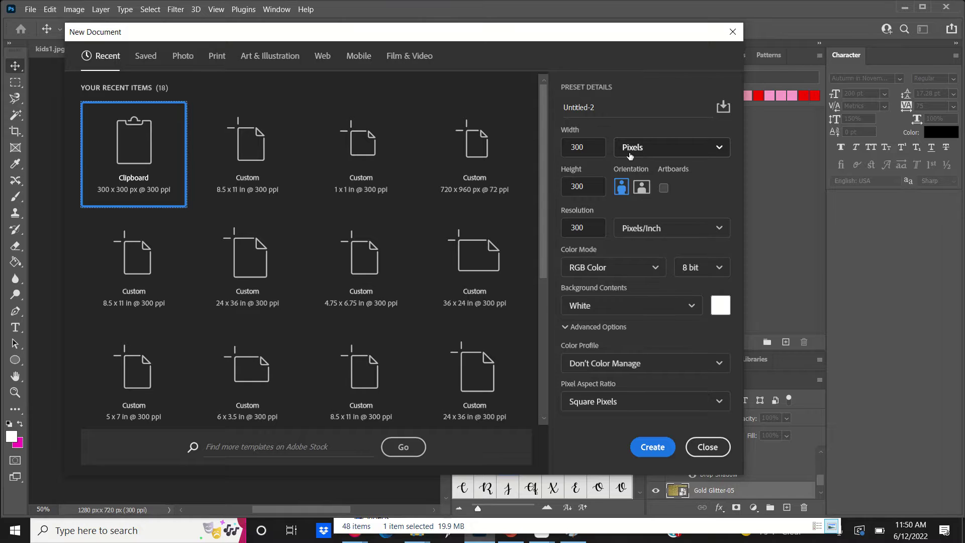
double_click(586, 148)
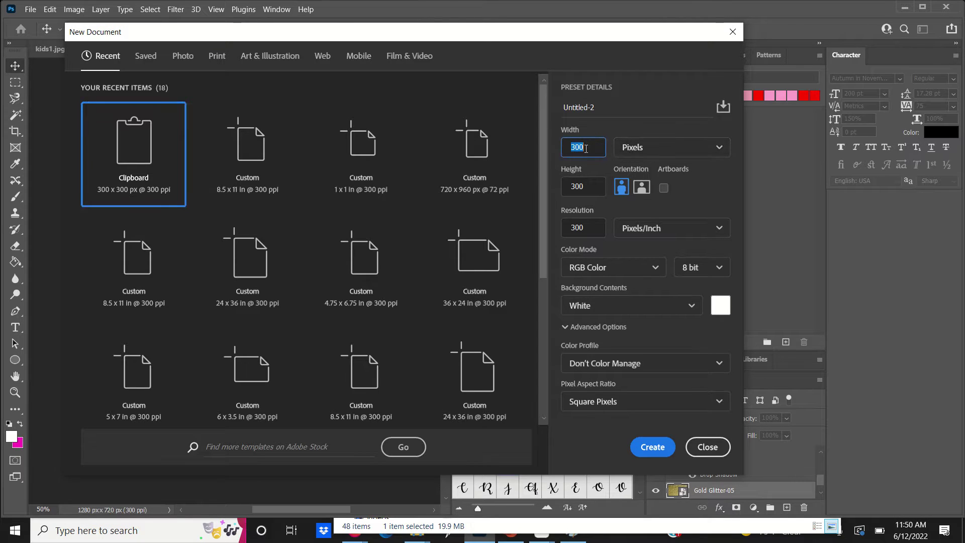
type("1280")
key("Tab")
type("7")
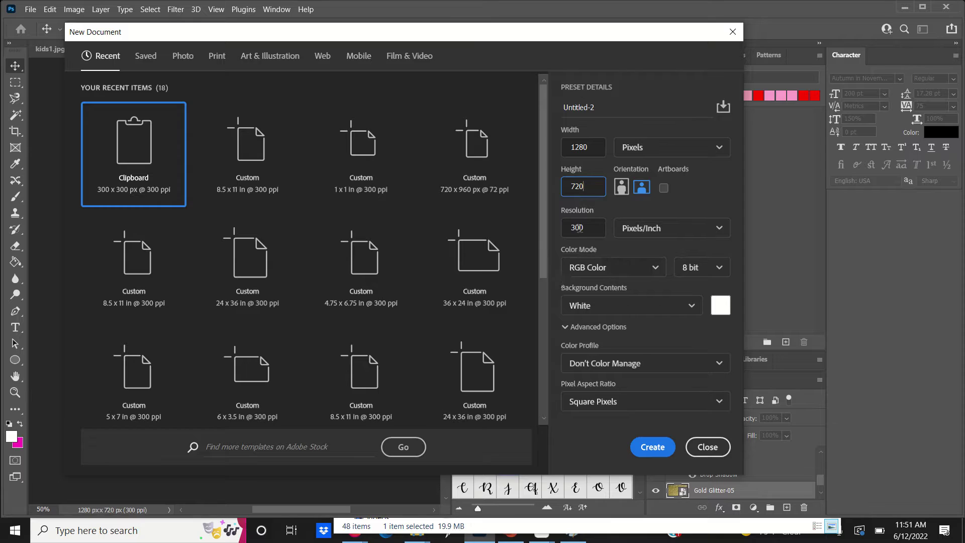
key("Tab")
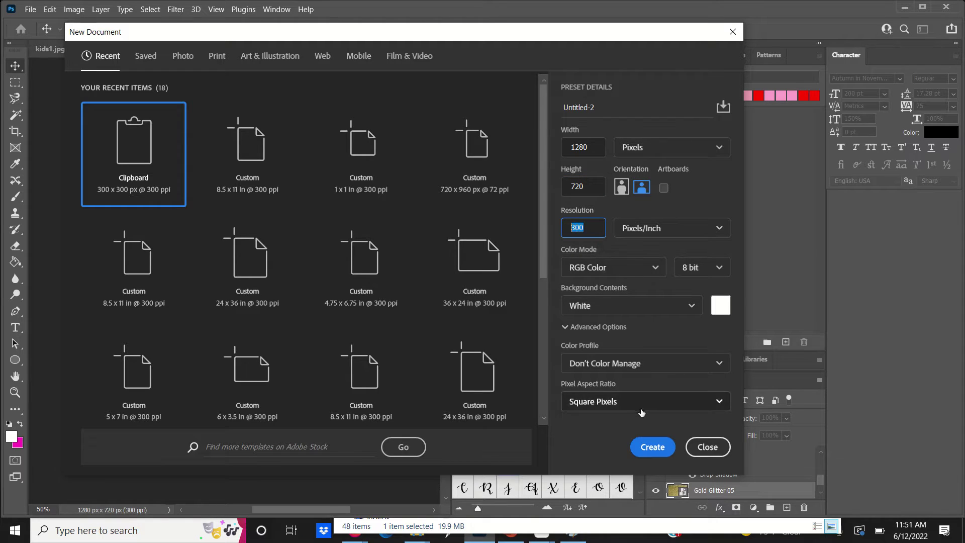
left_click(652, 447)
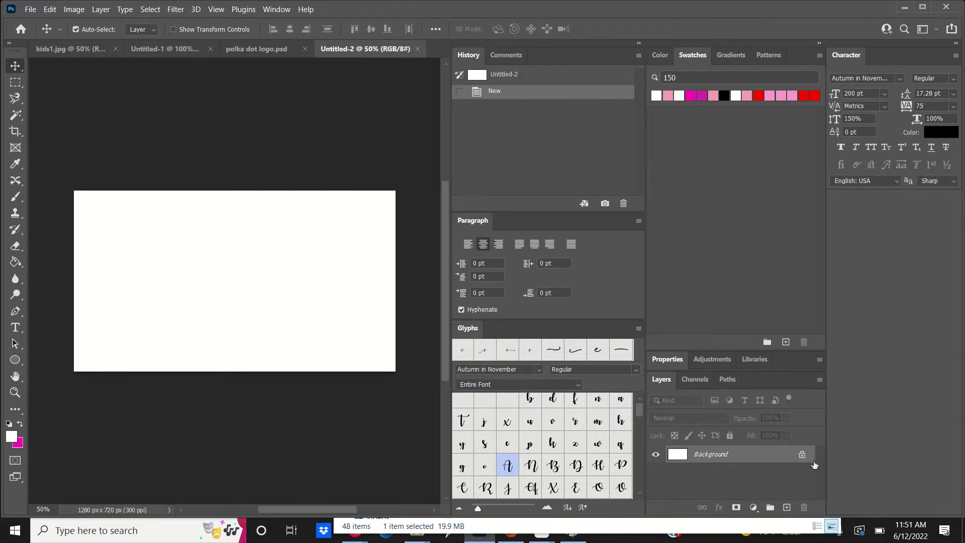
left_click(802, 455)
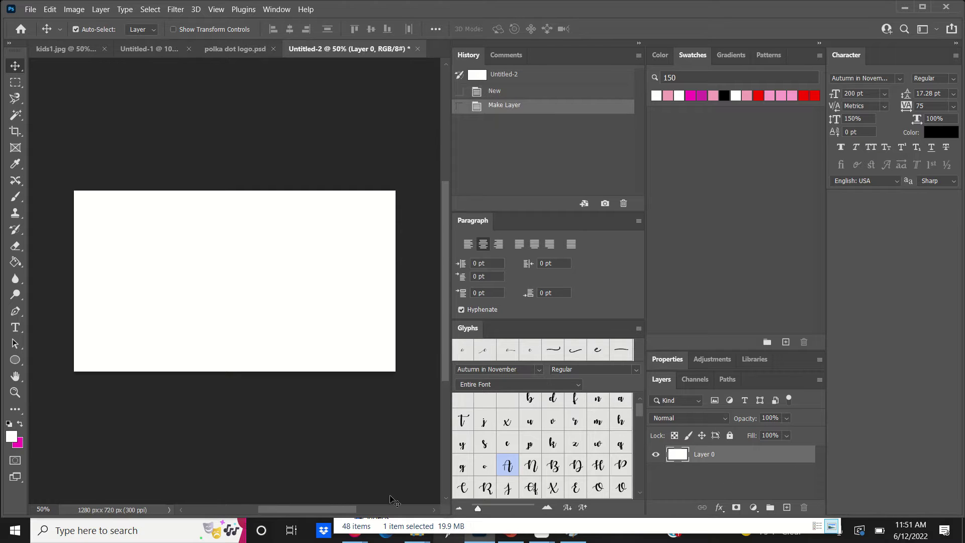
- Place the Gold Glitter-05 image from the 42 Gold Glitter Papers folder and enlarge it to cover the whole canvas
left_click(428, 532)
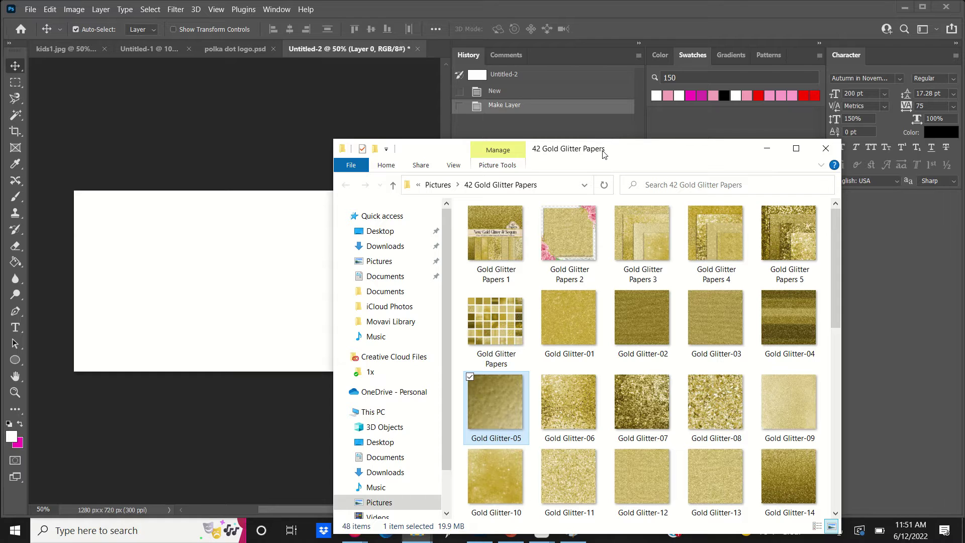
left_click_drag(604, 152, 650, 83)
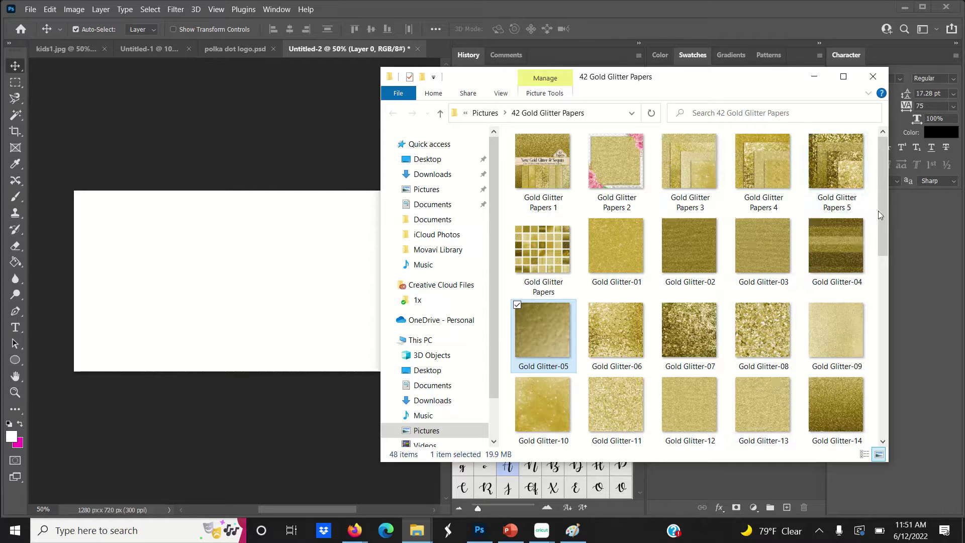
mouse_move(882, 214)
left_mouse_down()
mouse_move(873, 307)
mouse_move(864, 258)
mouse_move(875, 219)
left_mouse_up()
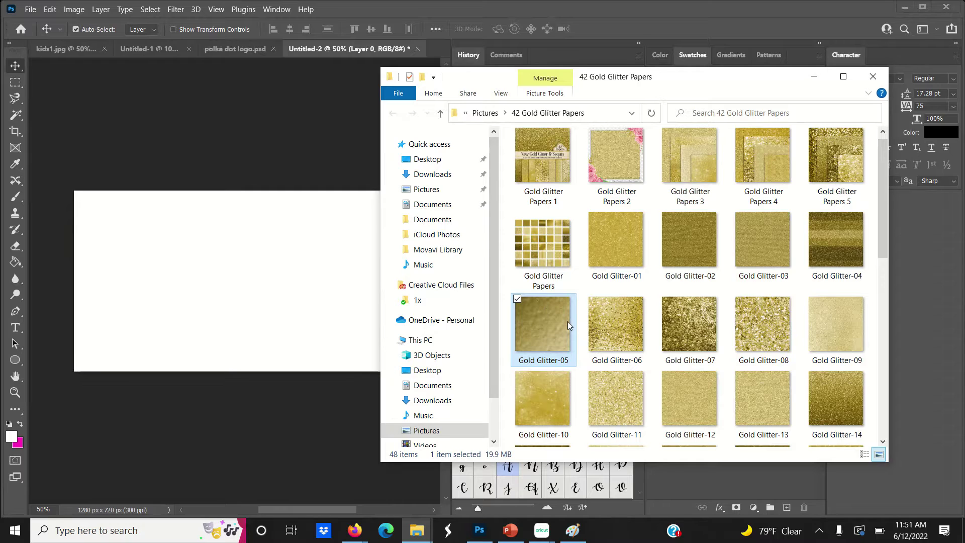
left_click_drag(569, 325, 294, 292)
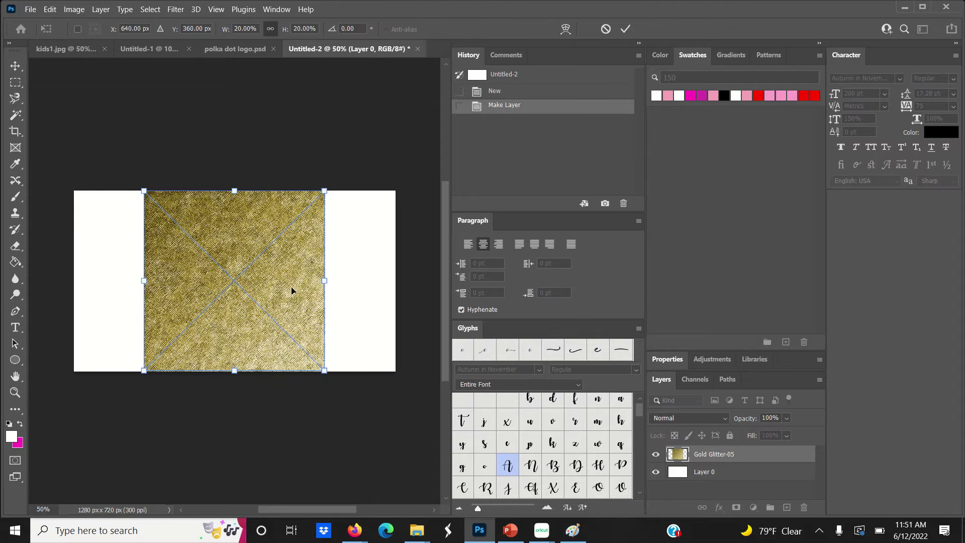
left_click_drag(322, 368, 429, 503)
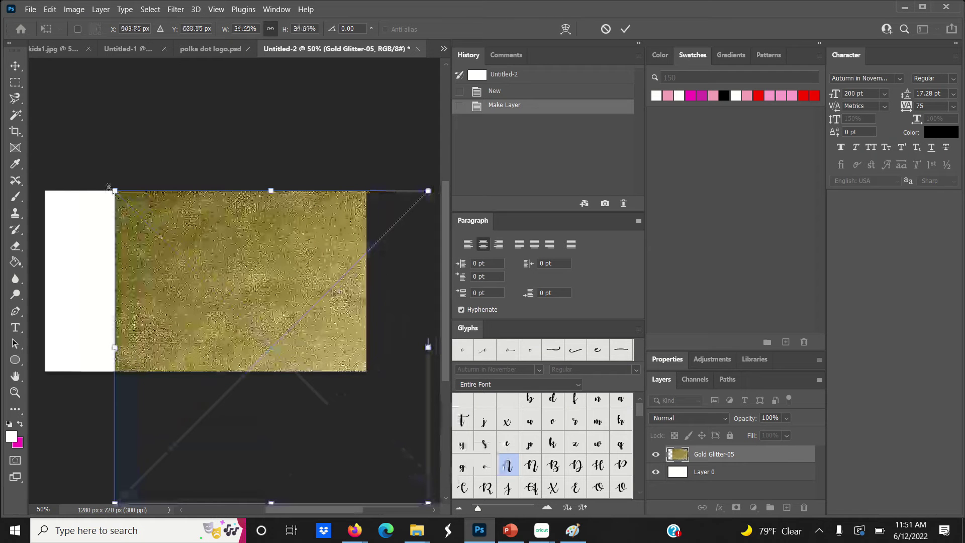
left_click_drag(109, 187, 69, 80)
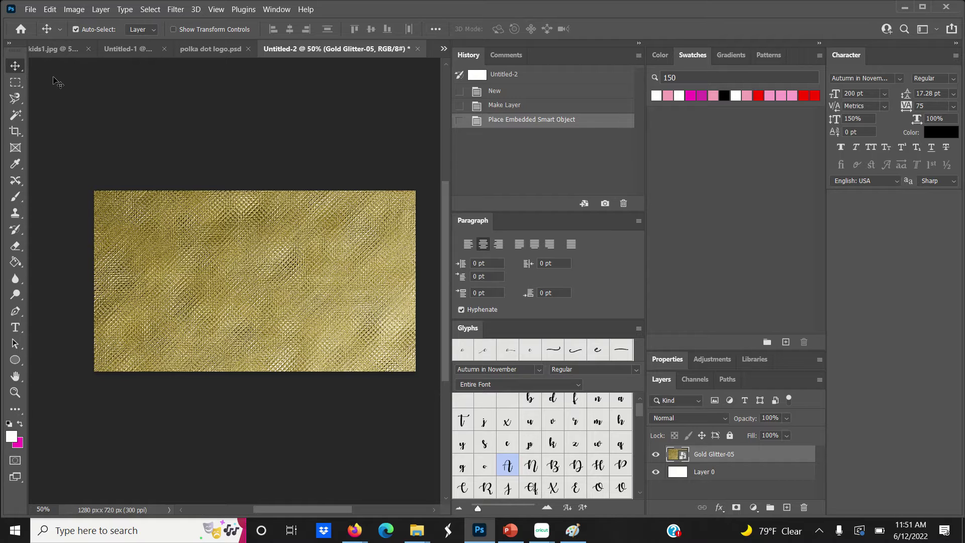
- Create a new 1 × 1 inch document at 300 pixels/inch and unlock its background layer
left_click(36, 10)
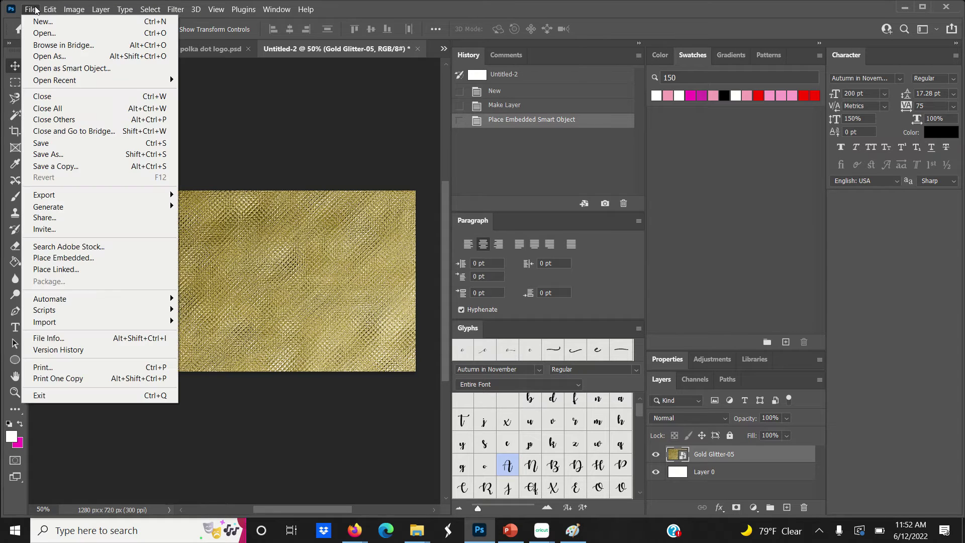
left_click(38, 24)
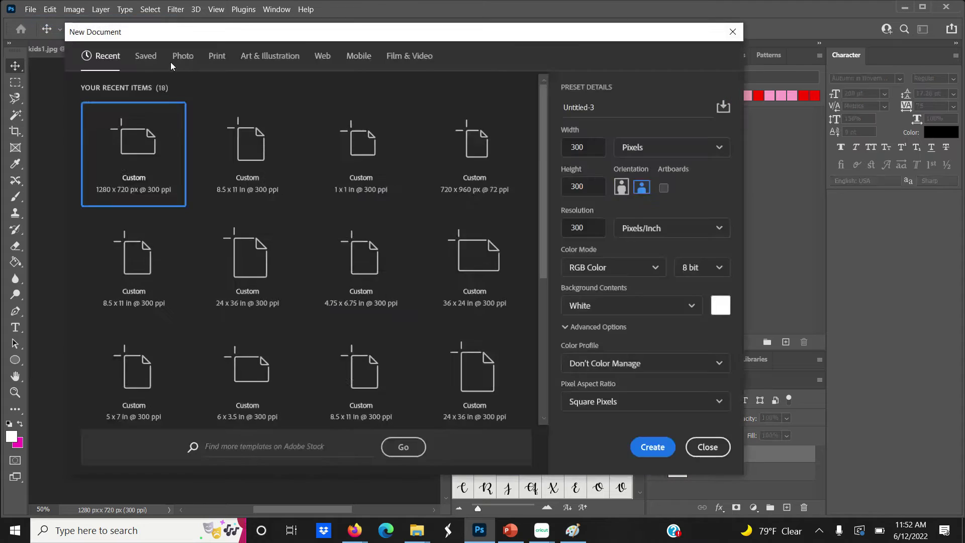
left_click(635, 149)
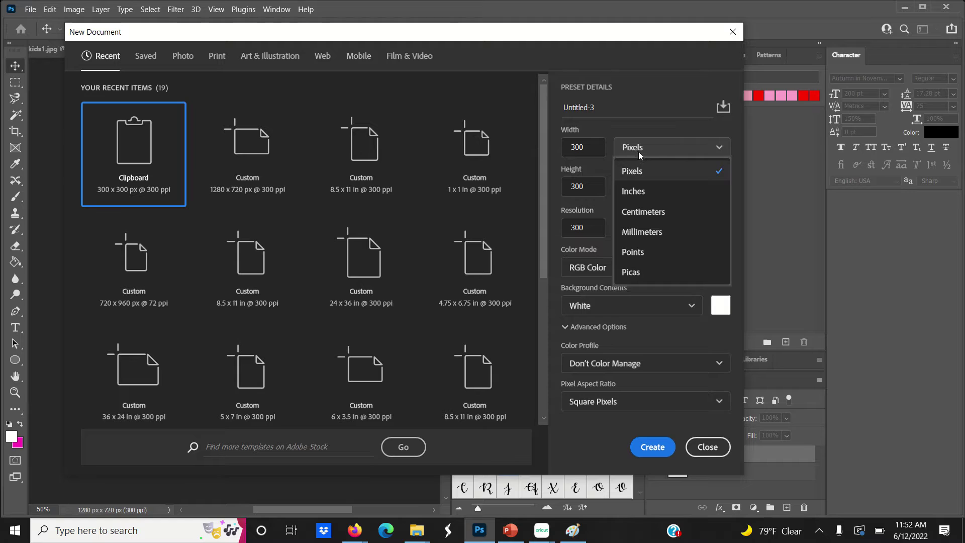
left_click(636, 190)
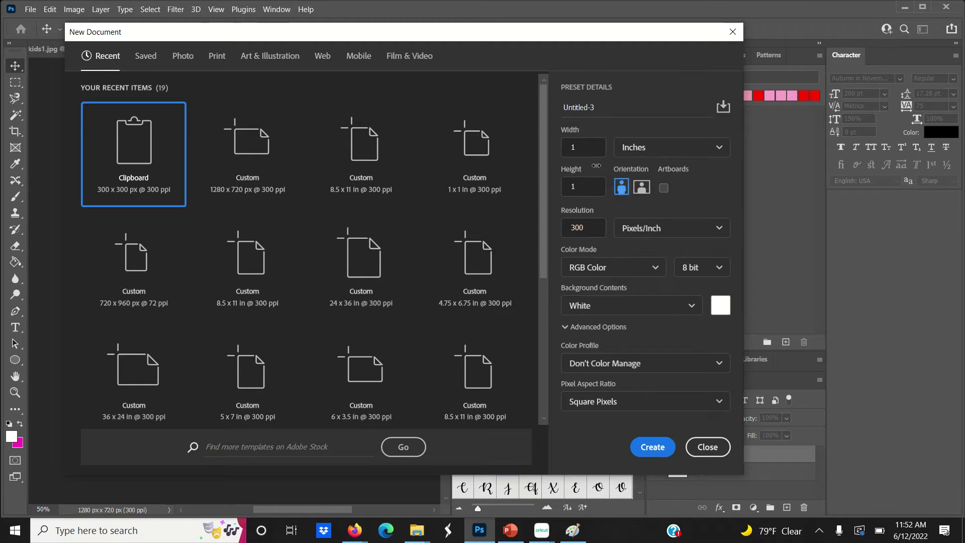
left_click(574, 147)
left_click(583, 187)
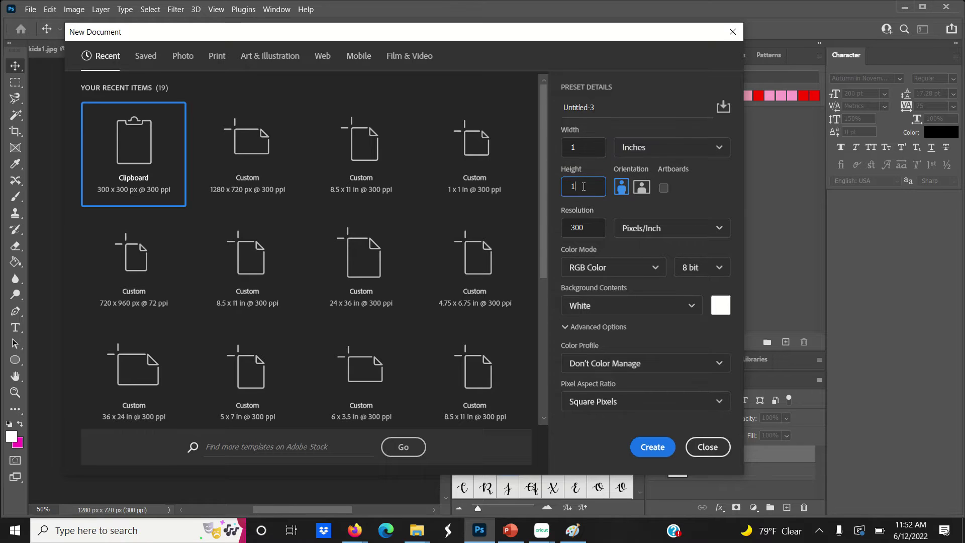
left_click(588, 223)
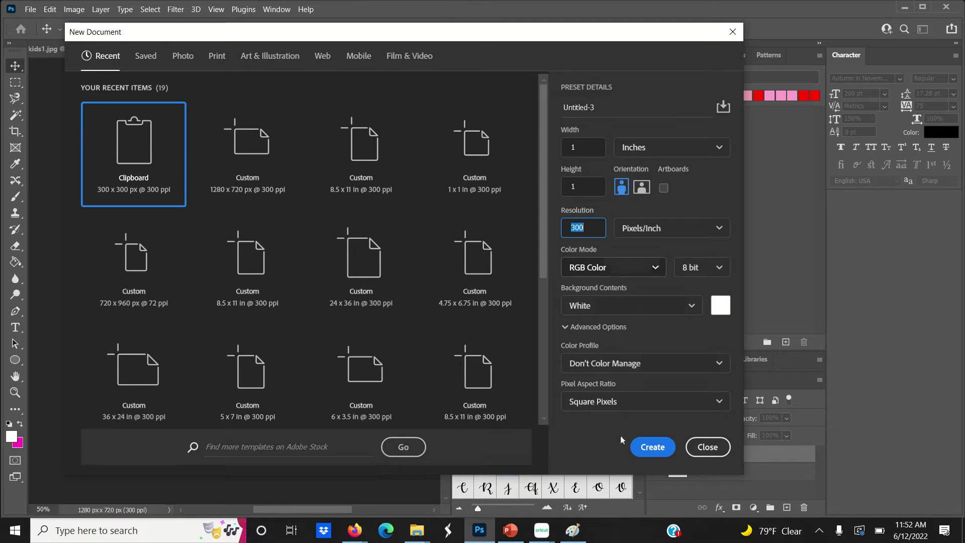
left_click(654, 448)
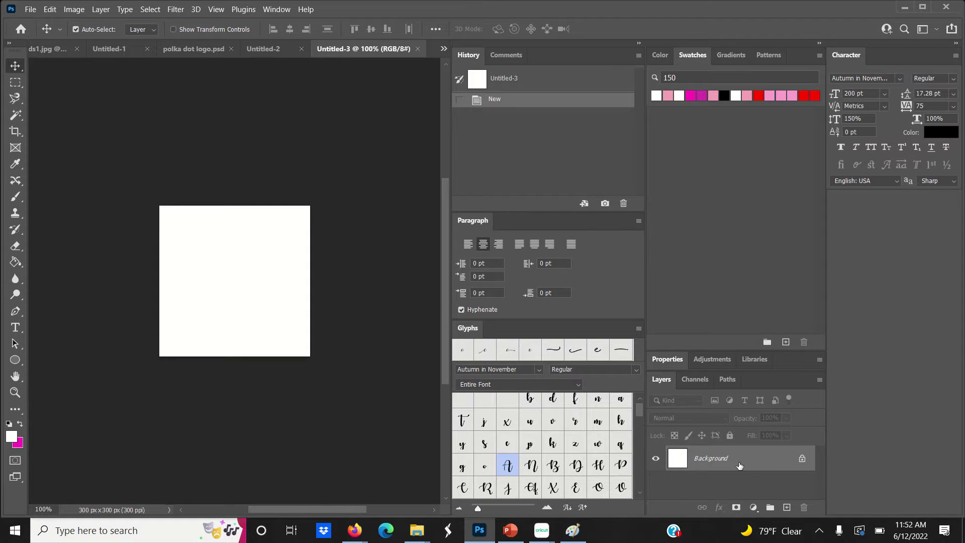
left_click(803, 459)
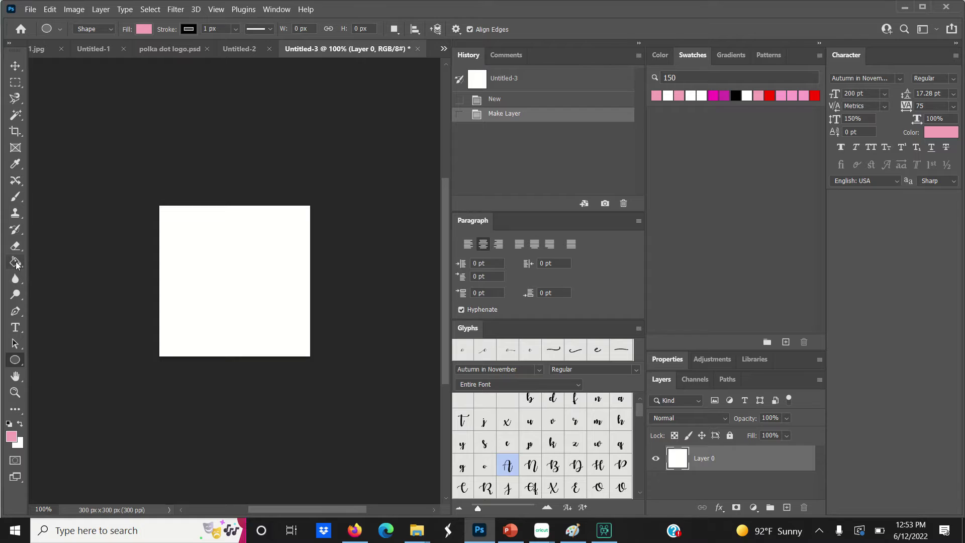
- Fill the square canvas with pink f3a1b6 using the Paint Bucket tool
left_click(15, 263)
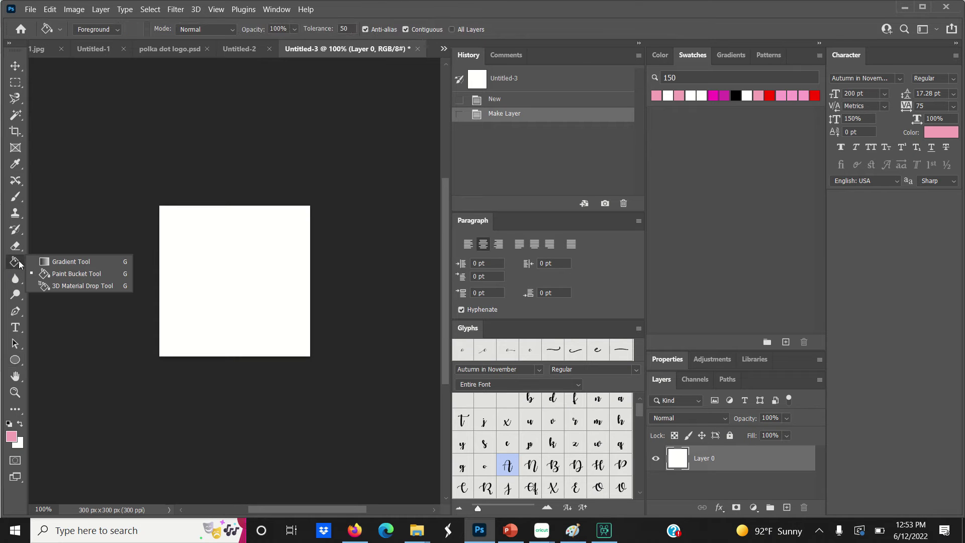
left_click(61, 273)
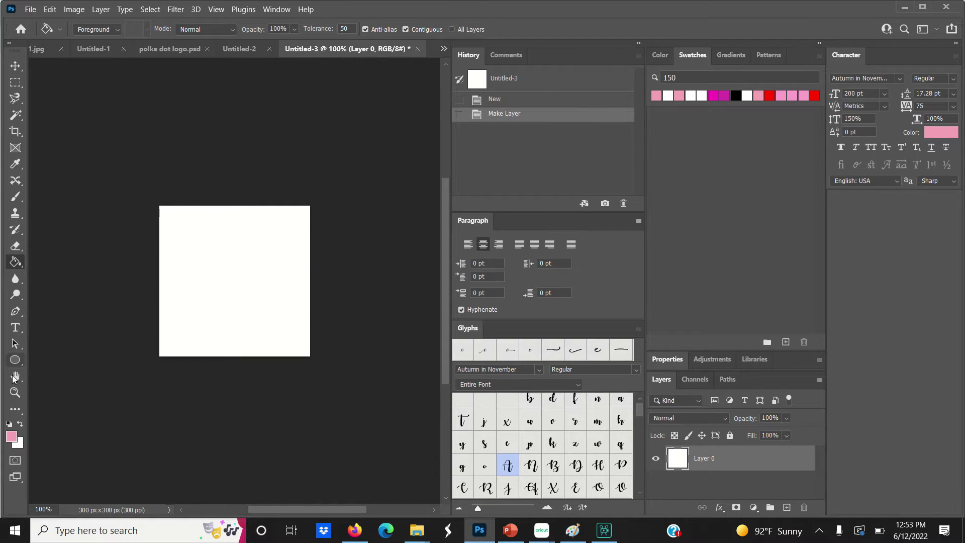
left_click(11, 437)
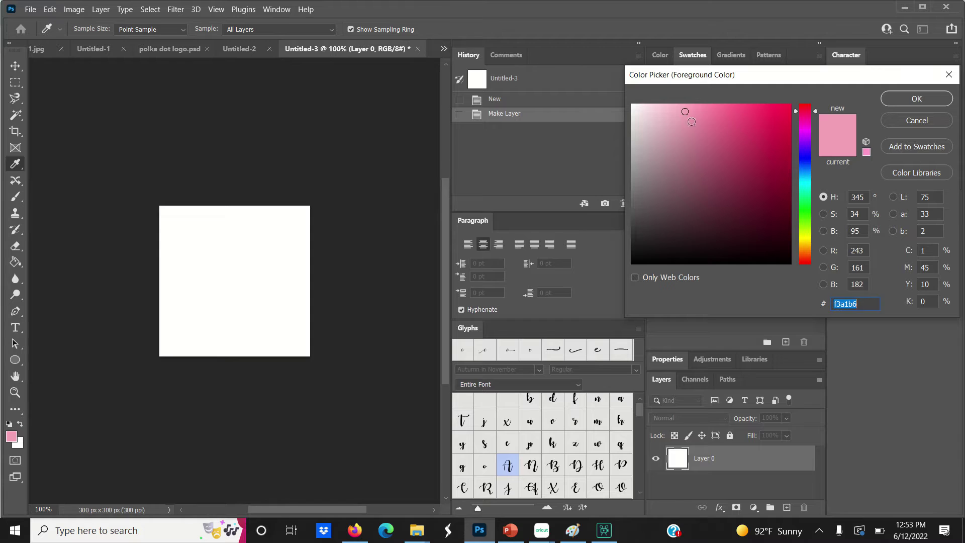
double_click(851, 307)
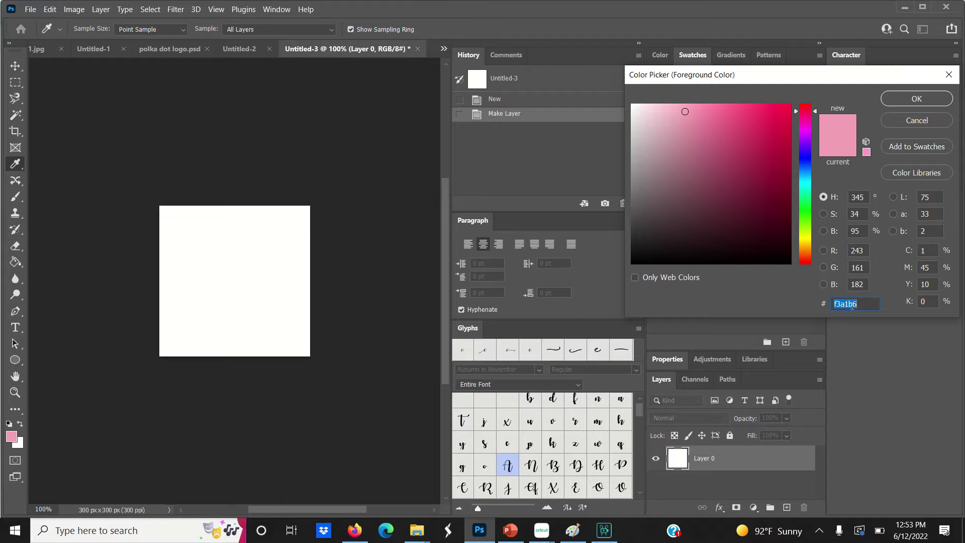
left_click(917, 99)
key("g")
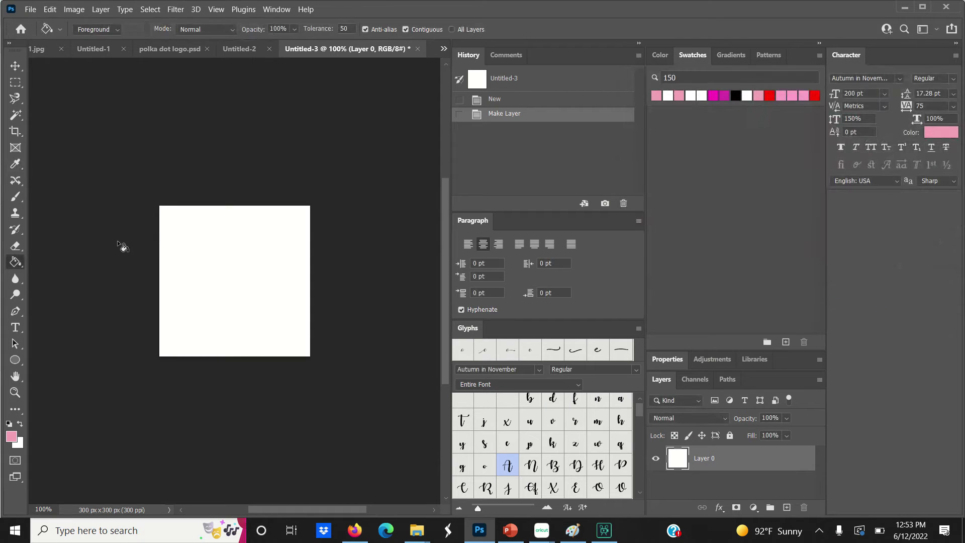
left_click(222, 235)
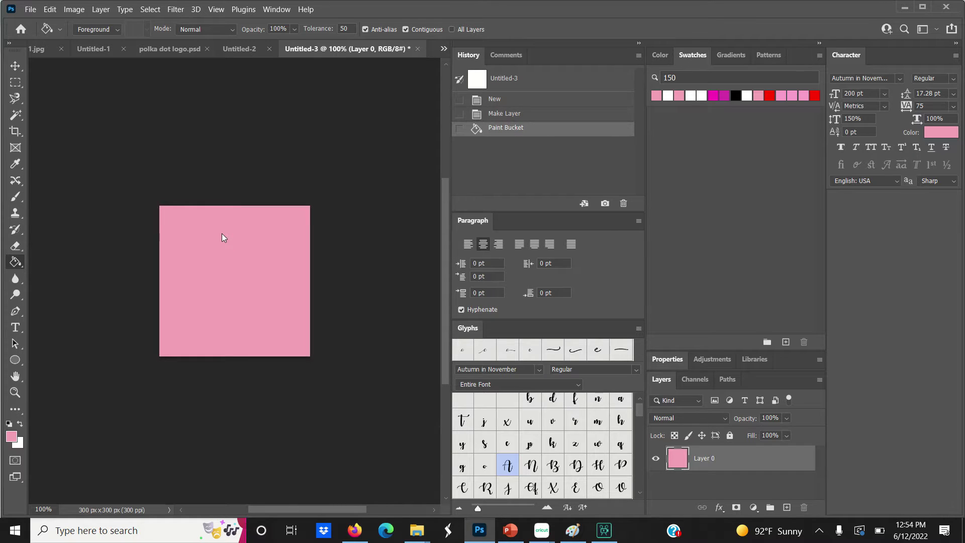
- Draw a circle about 128 px in diameter on the pink square with the Ellipse tool
left_click(15, 360)
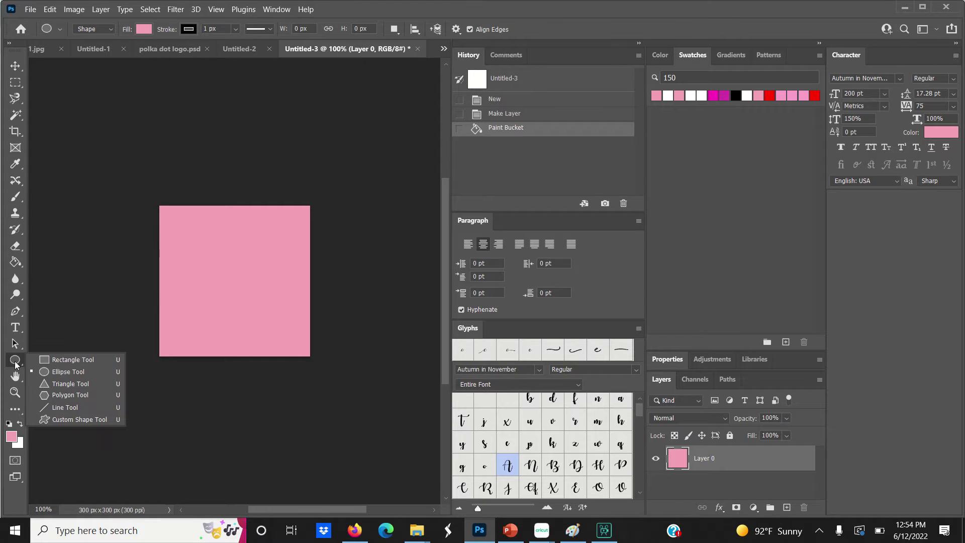
left_click(59, 372)
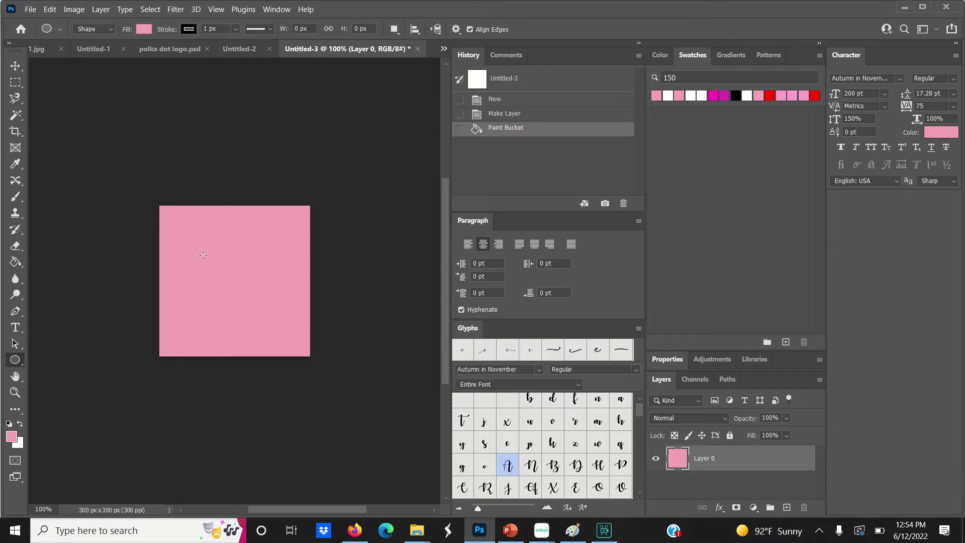
left_click_drag(205, 257, 203, 255)
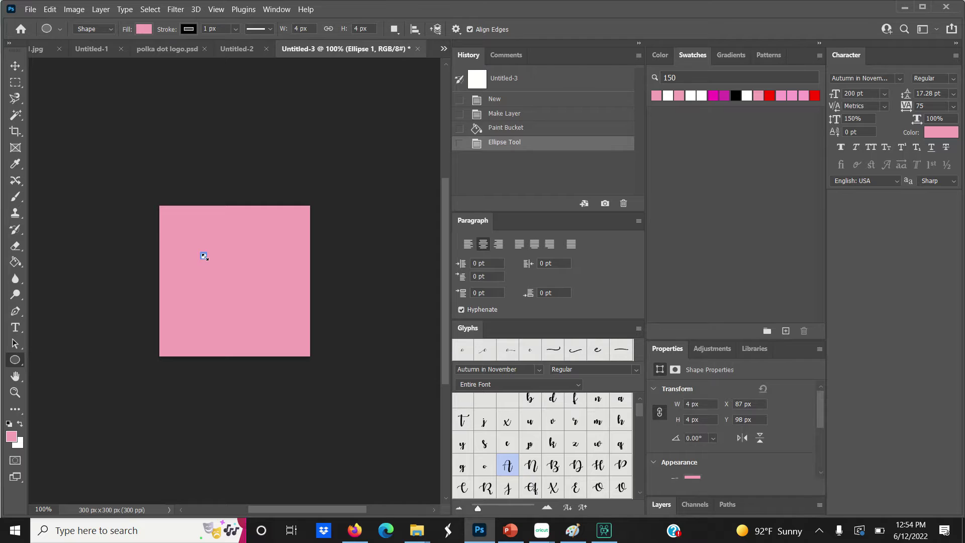
key("ctrl+z")
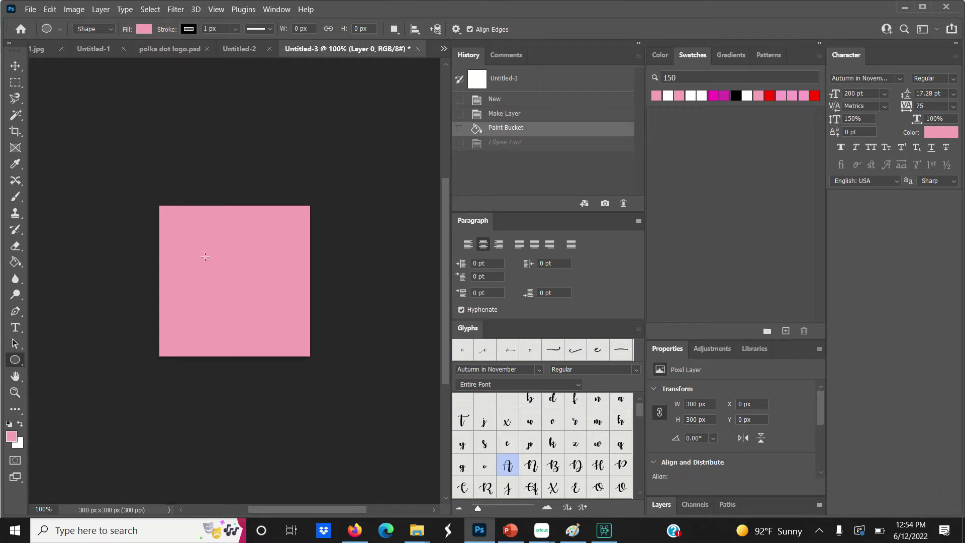
left_click_drag(191, 263, 277, 329)
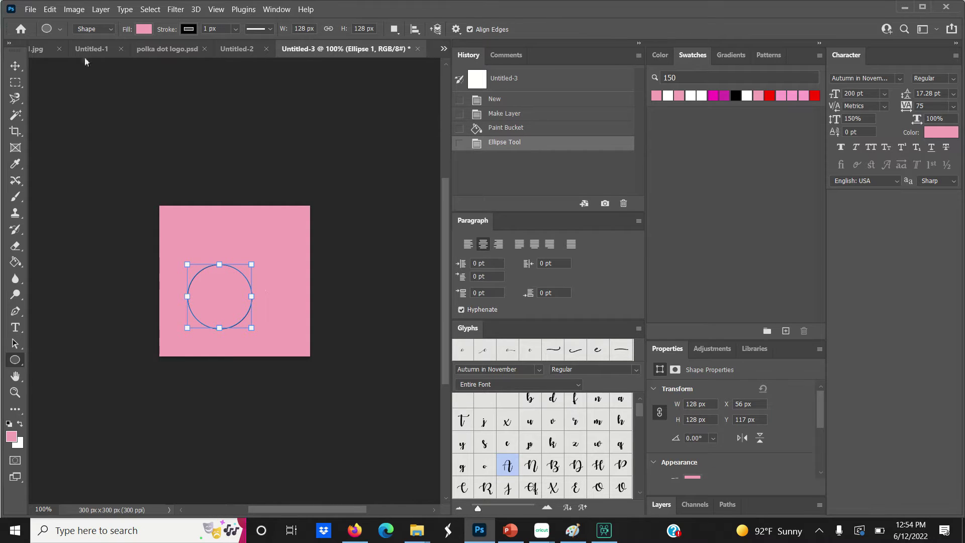
- Set the circle's fill colour to white
left_click(147, 31)
left_click(77, 95)
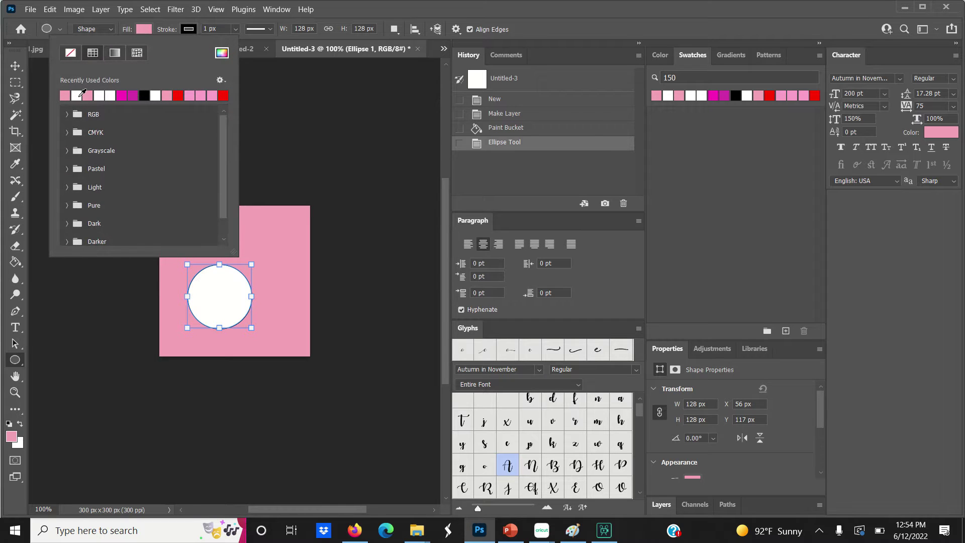
left_click(359, 99)
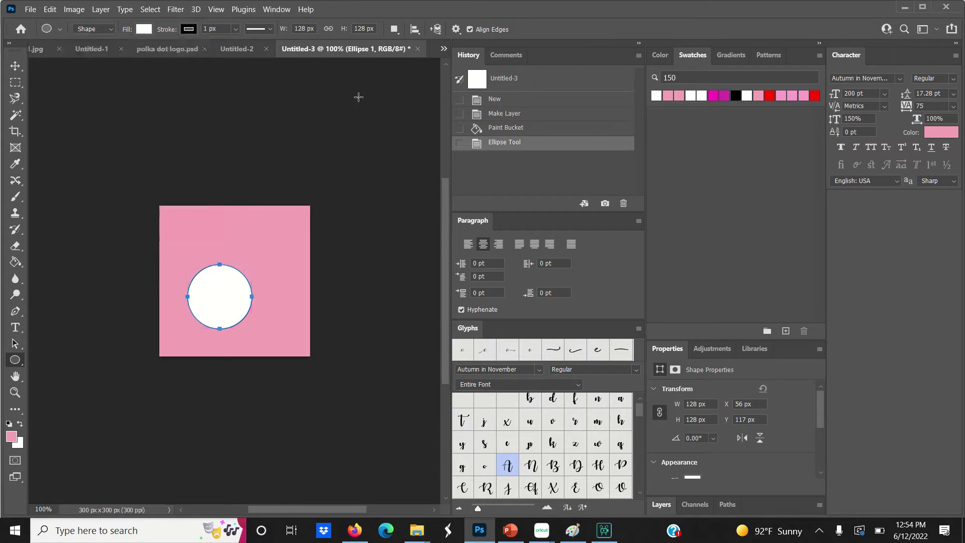
- Remove the white circle's stroke and move the circle to the centre of the pink square
left_click(190, 29)
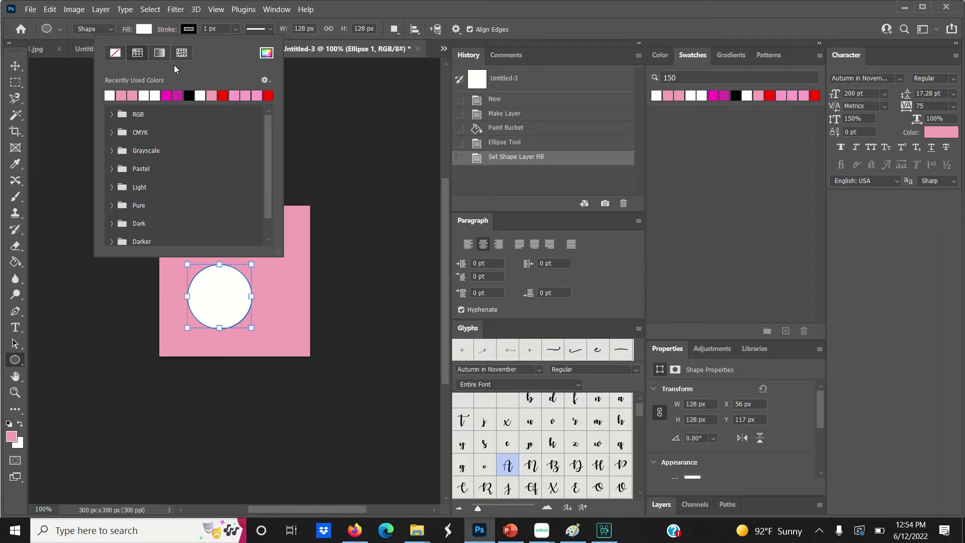
left_click(115, 54)
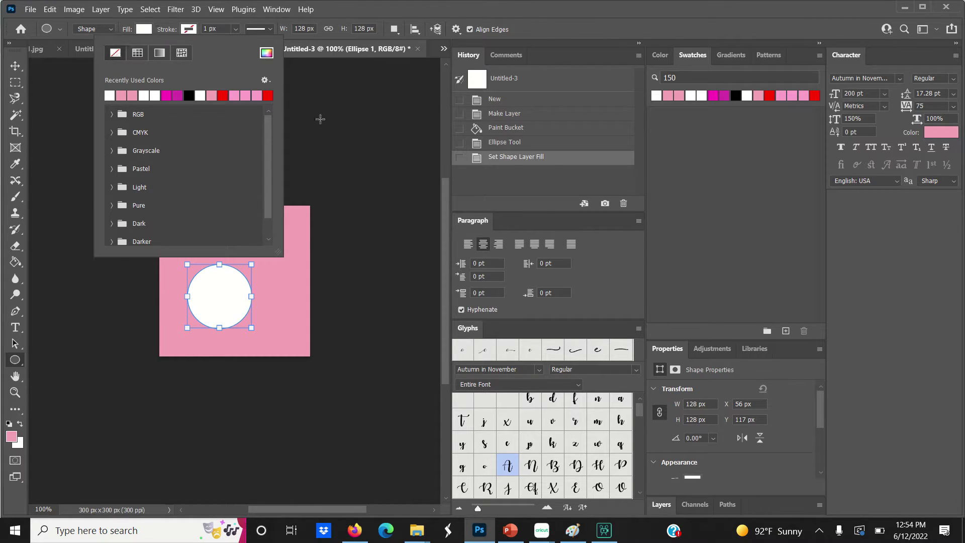
left_click(187, 221)
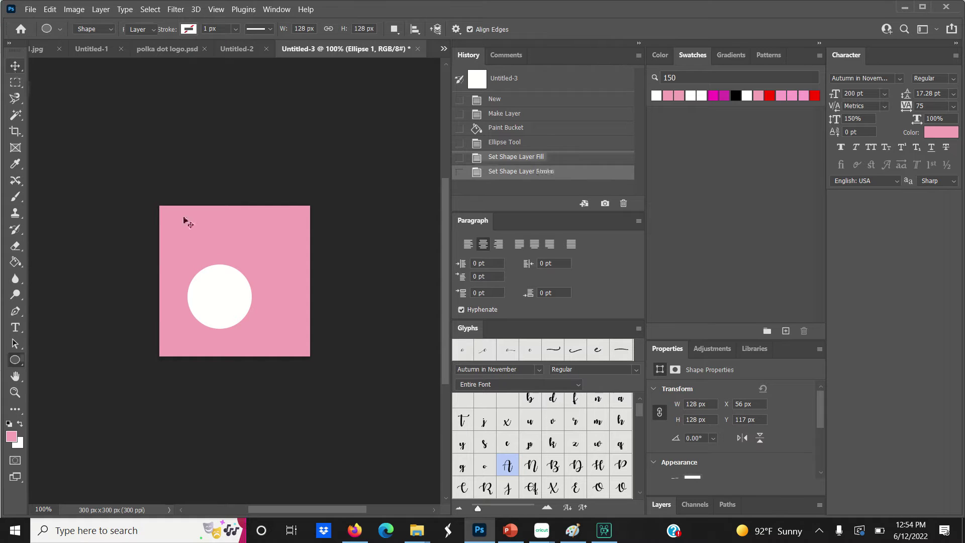
key("v")
left_click_drag(229, 298, 242, 280)
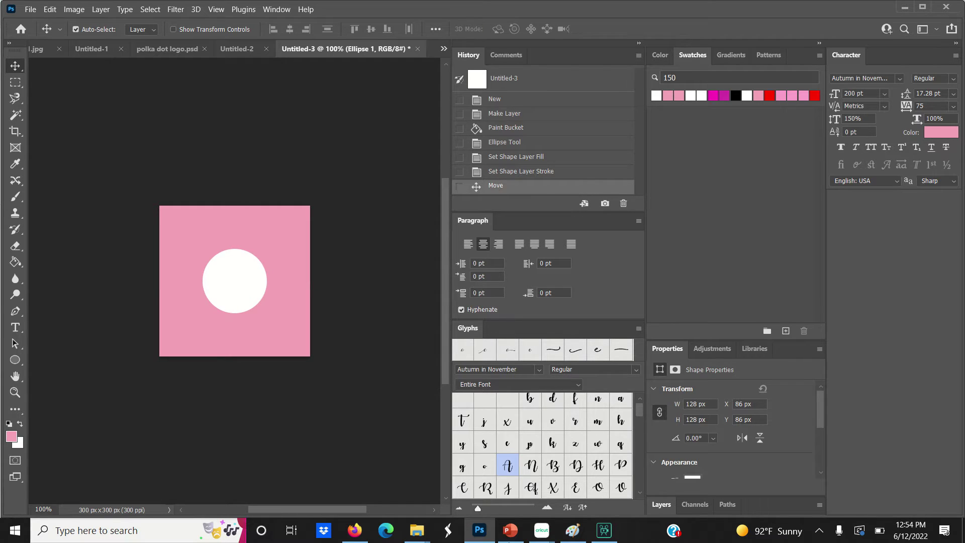
- Place the Gold Glitter-05 image from the 42 Gold Glitter Papers folder over the pink square and circle
left_click(659, 509)
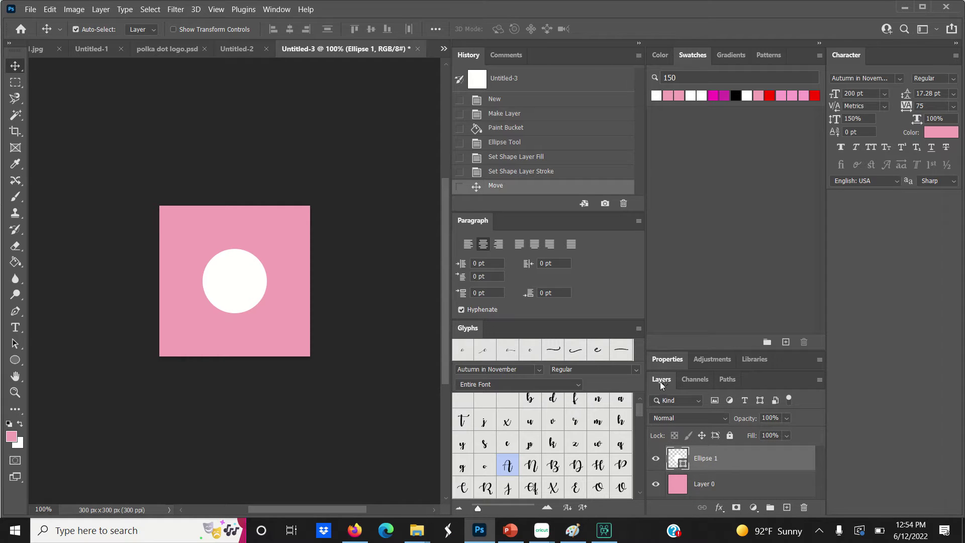
left_click(416, 540)
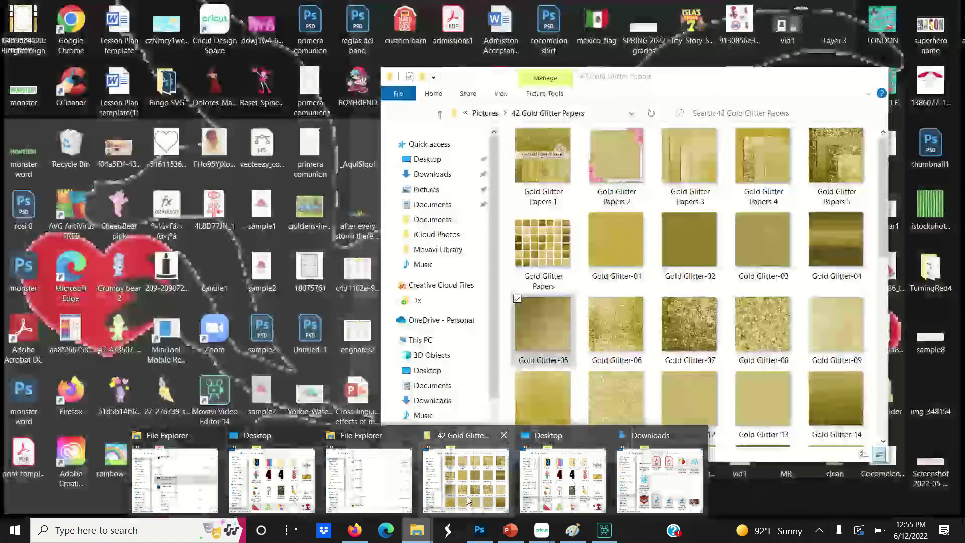
left_click(467, 497)
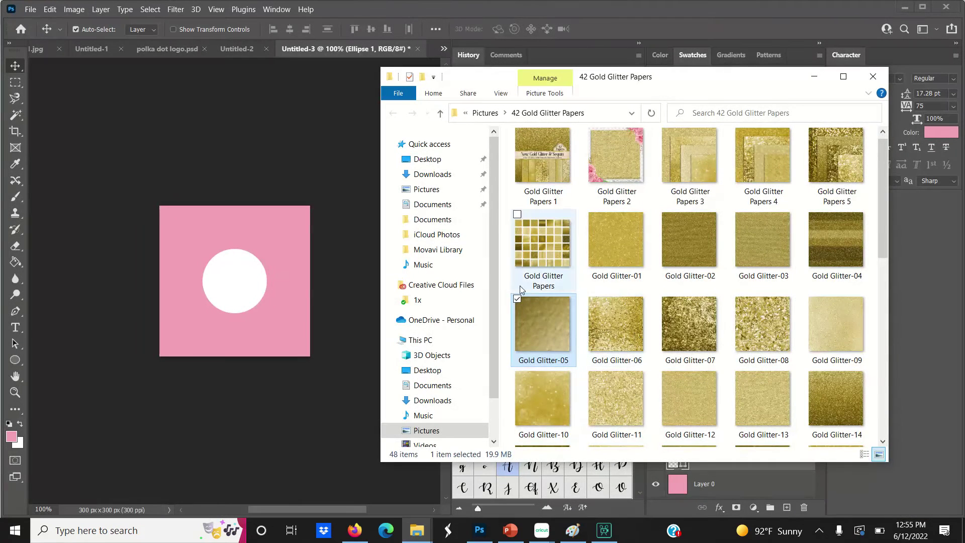
left_click_drag(545, 333, 246, 299)
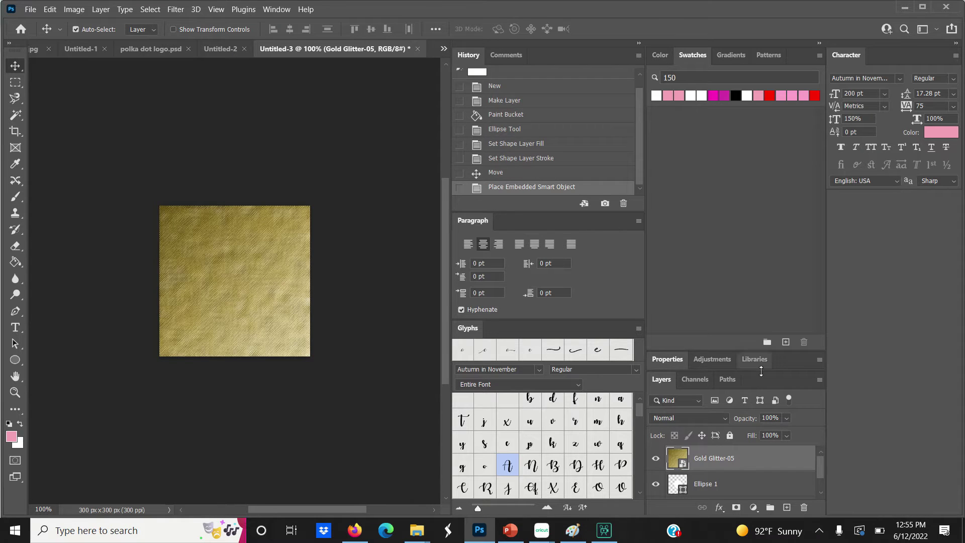
- Clip the Gold Glitter-05 layer to the circle with a clipping mask
right_click(740, 460)
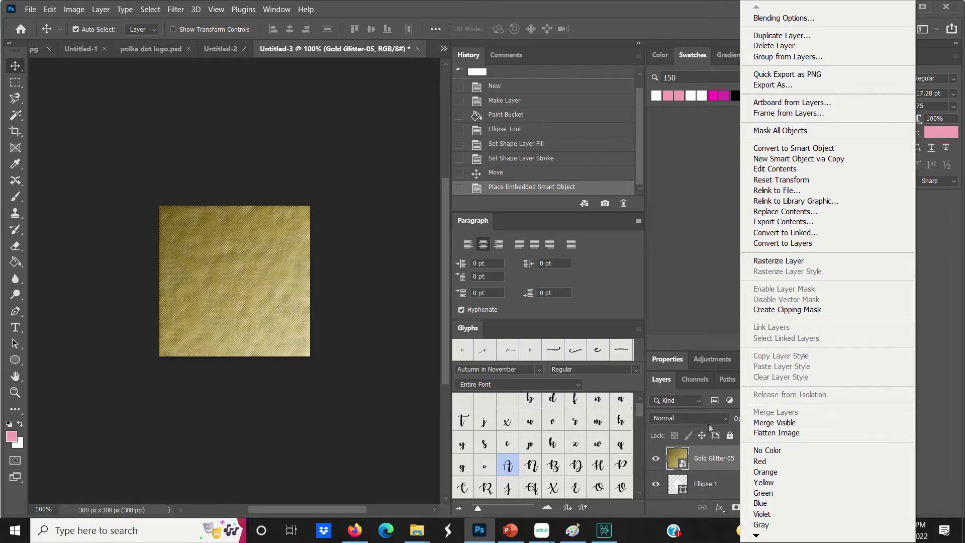
left_click(720, 459)
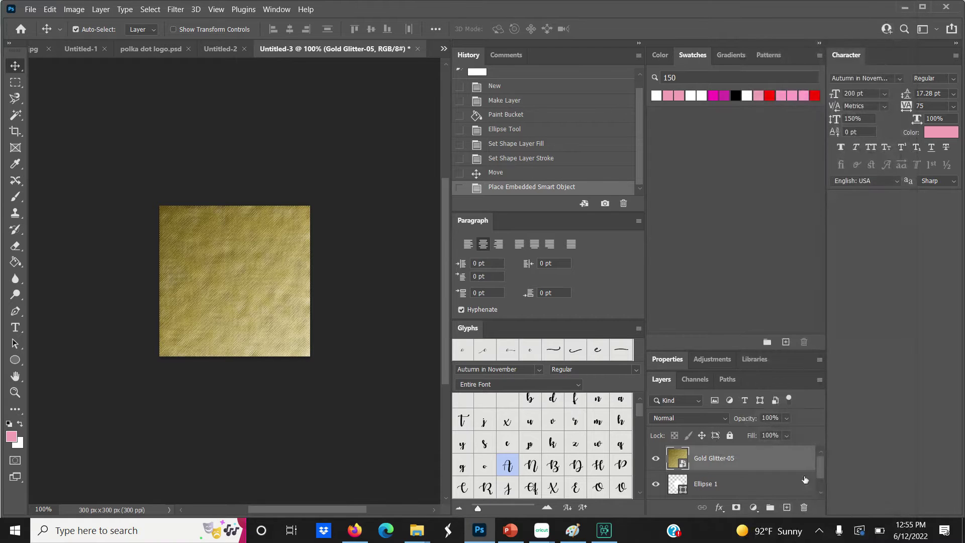
mouse_move(822, 465)
left_mouse_down()
mouse_move(820, 482)
mouse_move(817, 466)
left_mouse_up()
right_click(761, 463)
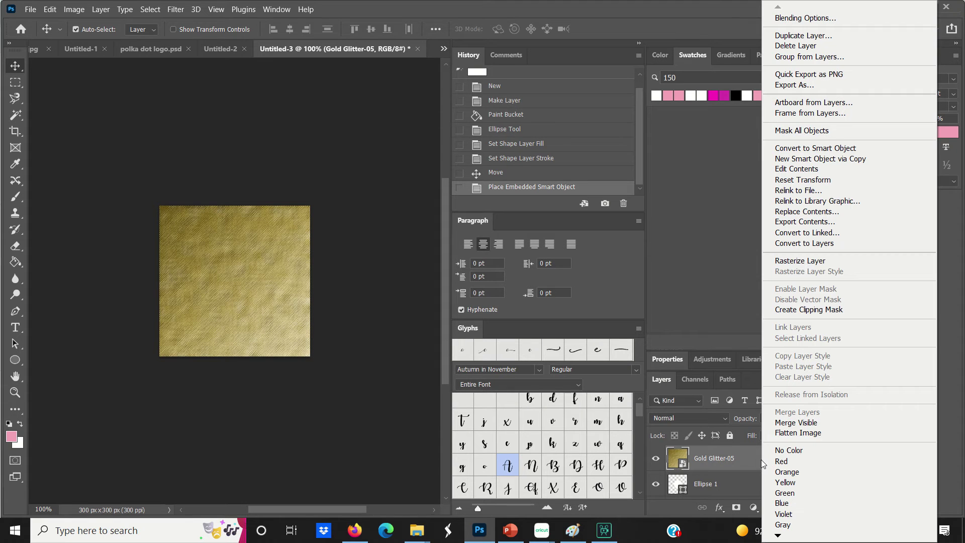
left_click(830, 310)
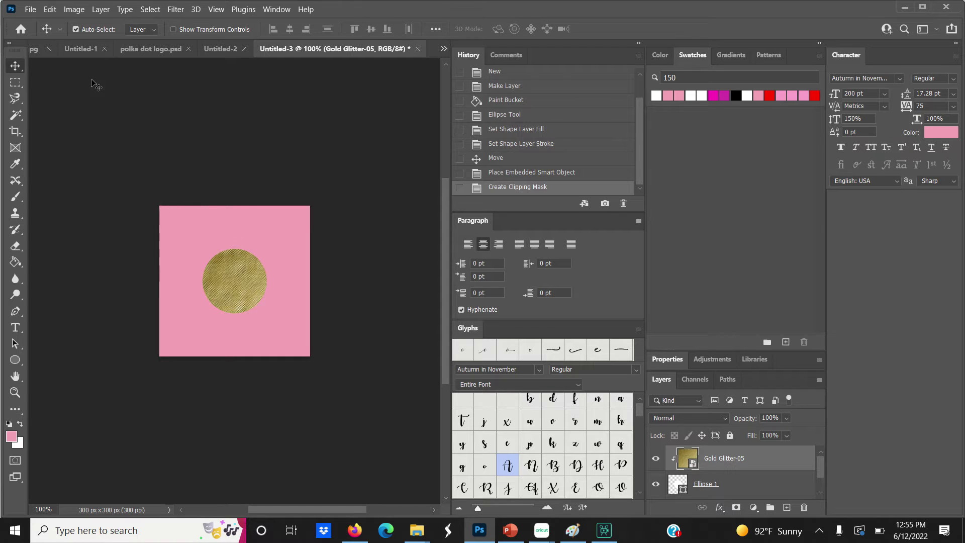
- Define the pink square with its gold glitter dot as a pattern, keeping the default name
left_click(49, 10)
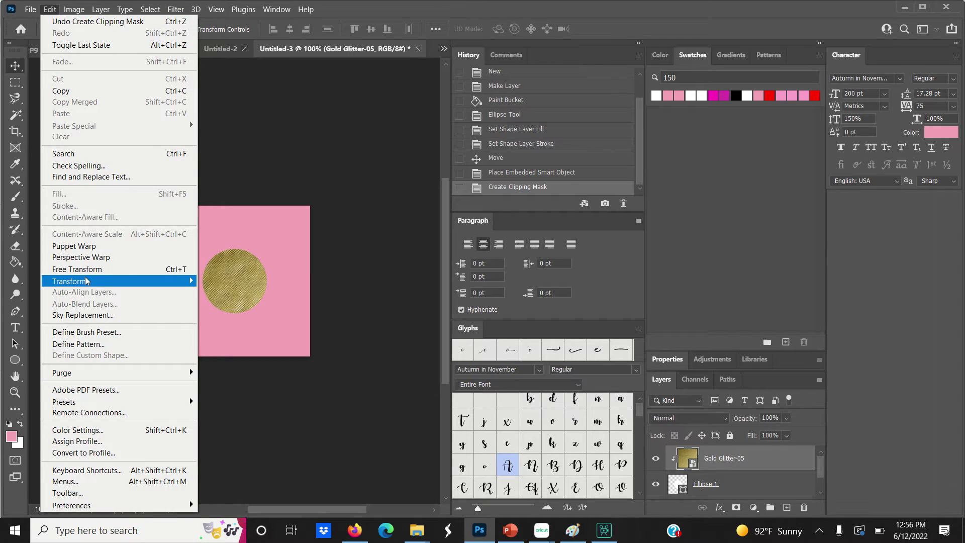
left_click(92, 345)
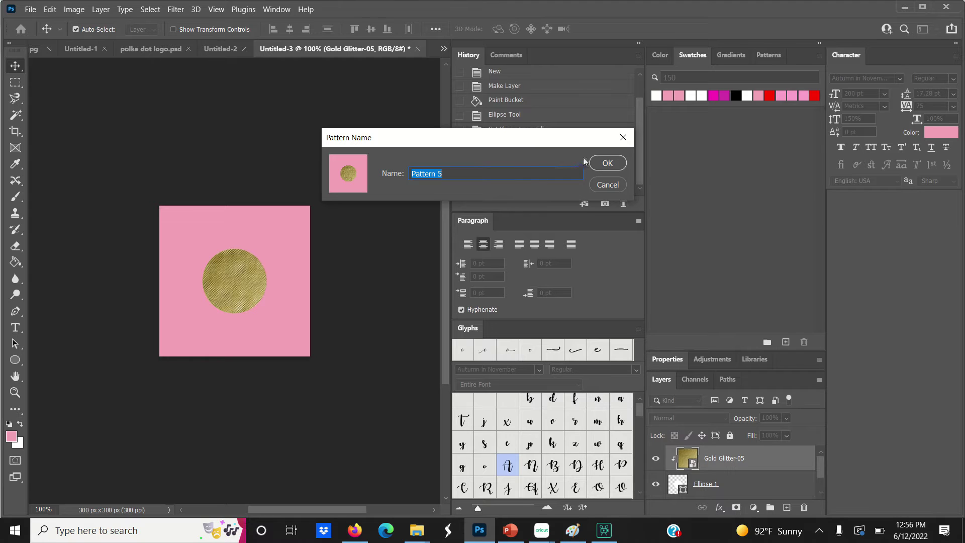
left_click(602, 165)
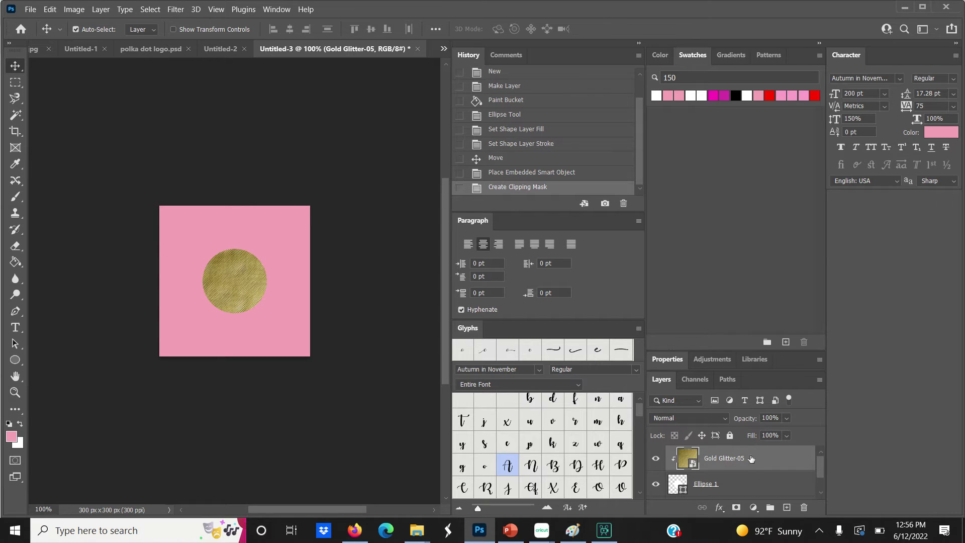
- Delete the gold glitter and circle layers and place the Gold Glitter-14 image over the pink square instead
key("Delete")
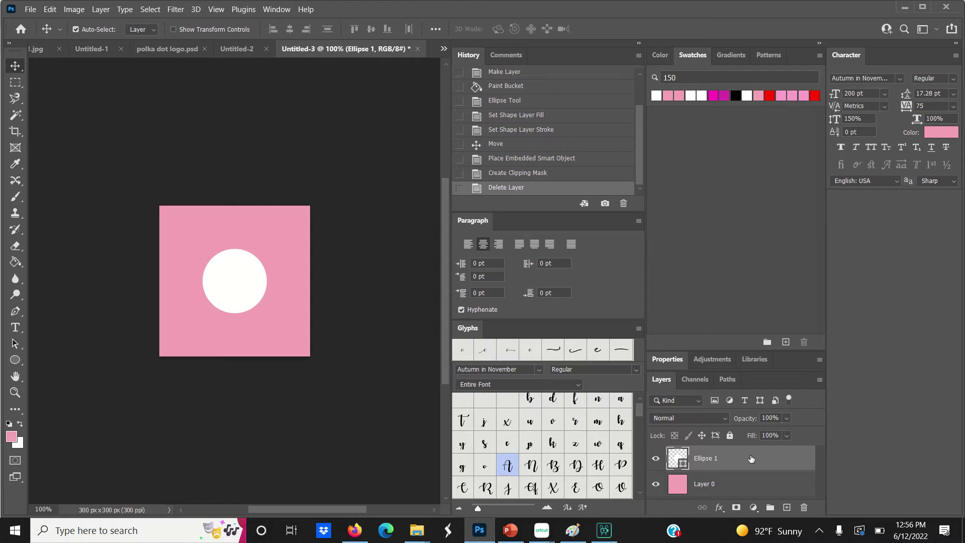
key("Delete")
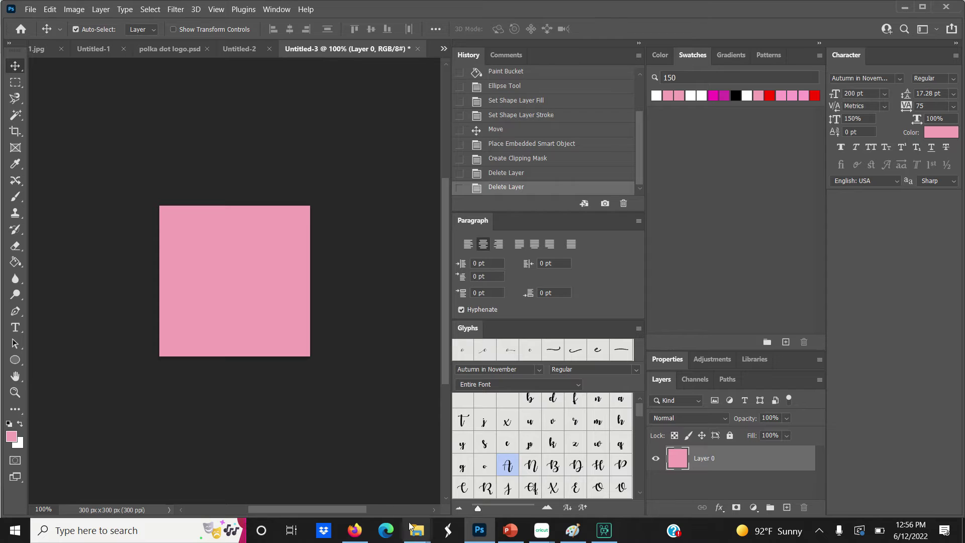
mouse_move(410, 536)
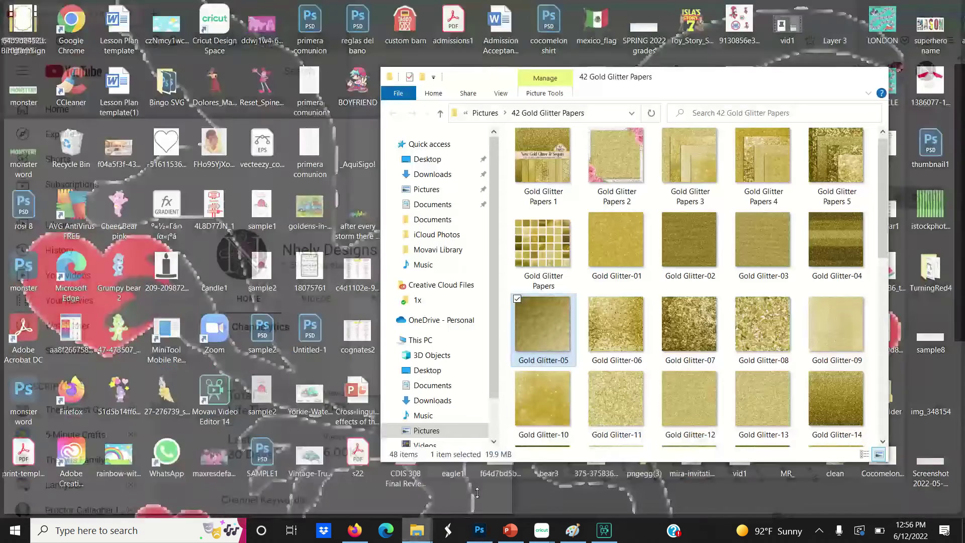
left_click(478, 493)
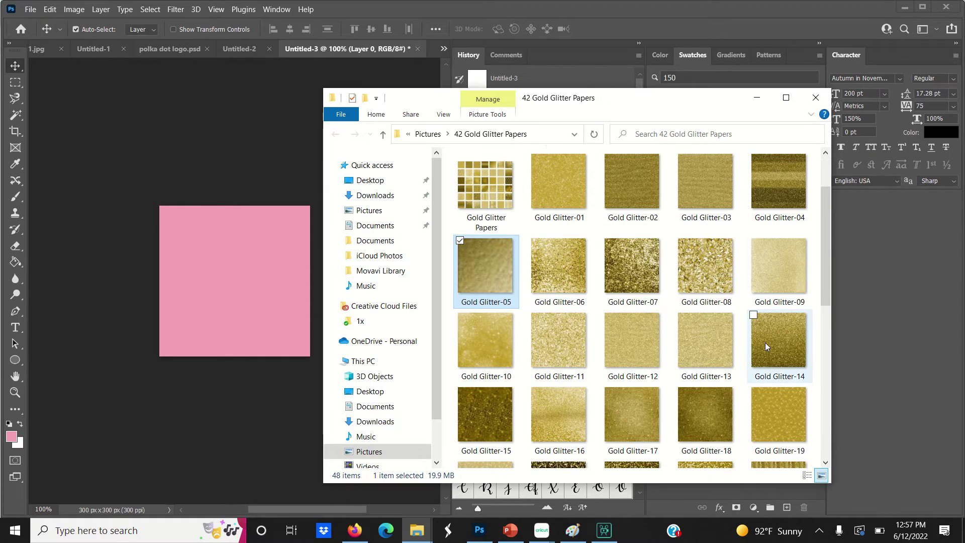
left_click_drag(766, 343, 252, 304)
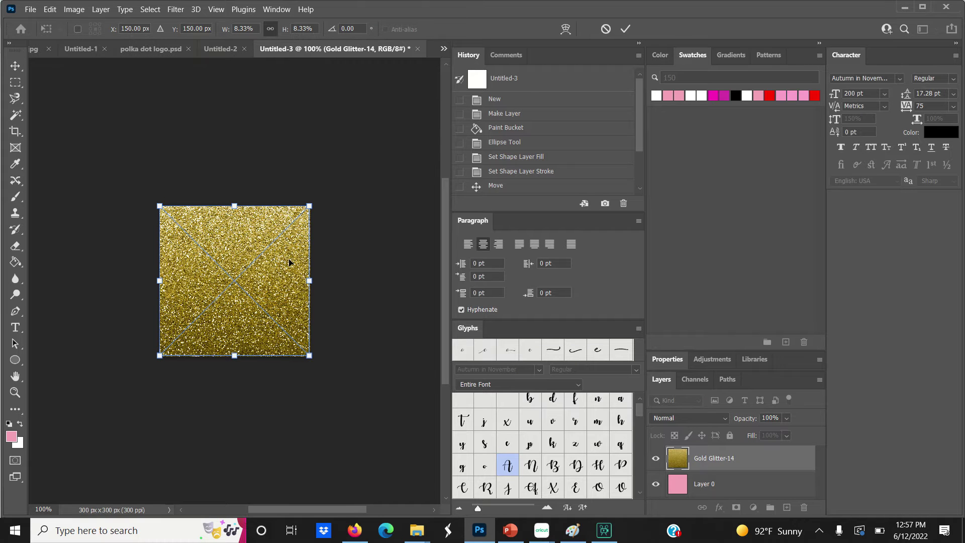
key("Return")
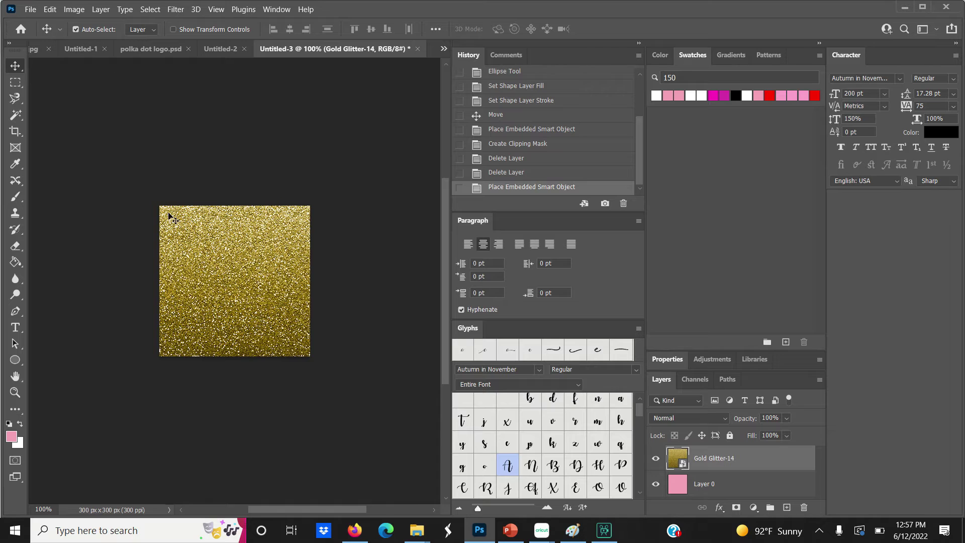
- Define the Gold Glitter-14 square as a pattern under its default name and close the document without saving
left_click(50, 9)
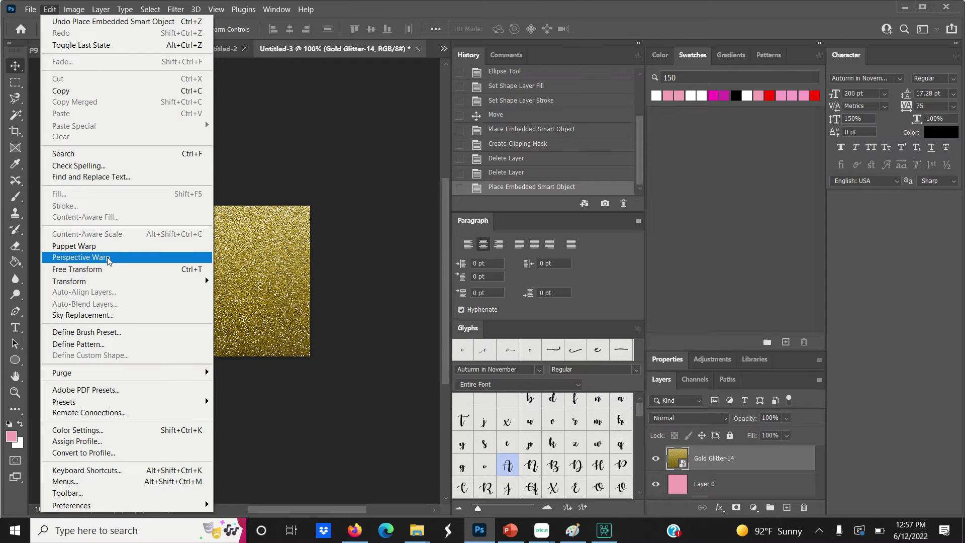
left_click(103, 344)
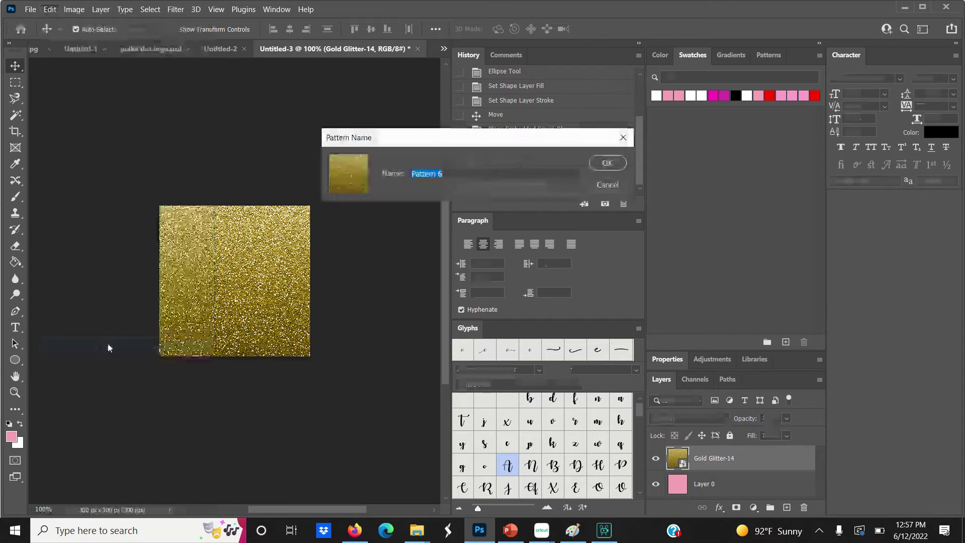
left_click(608, 163)
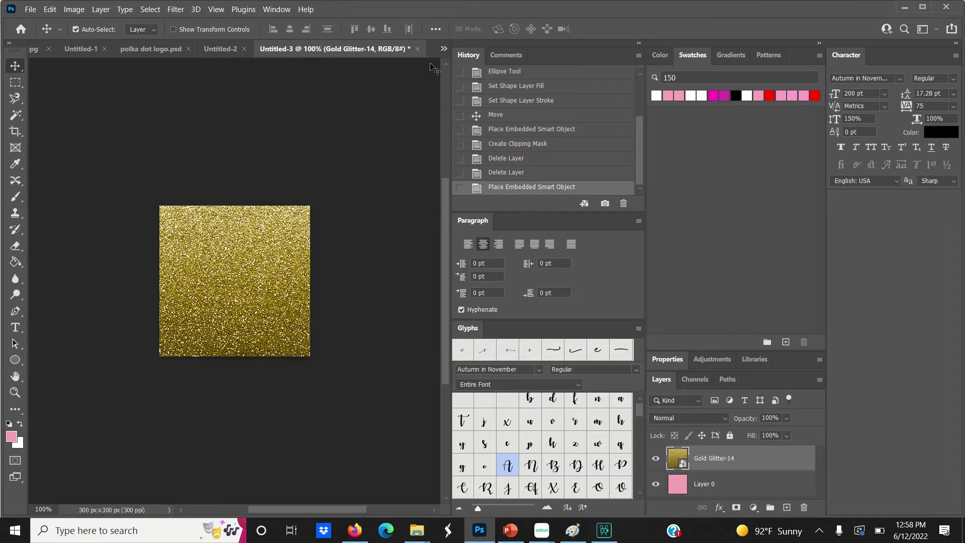
left_click(418, 48)
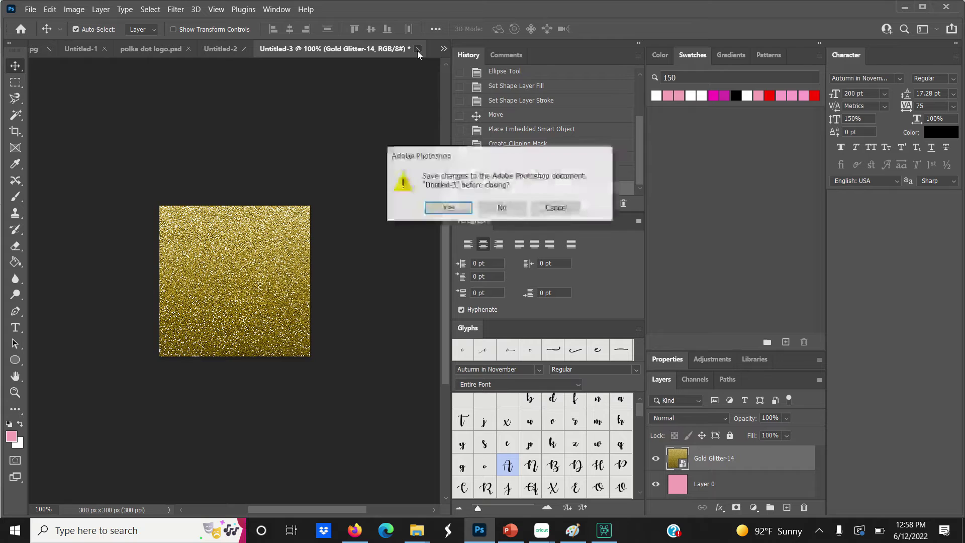
left_click(501, 207)
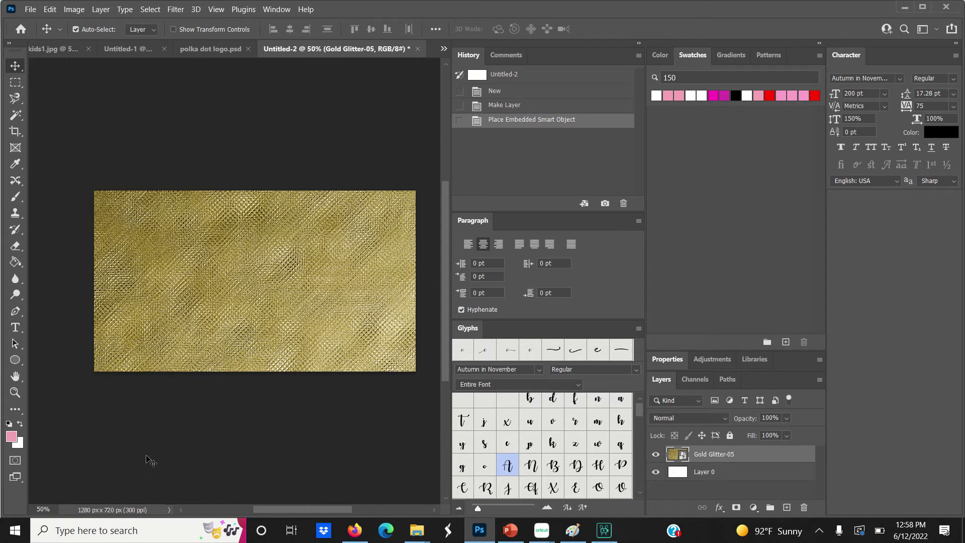
- Add the text "Bakery" on the gold glitter background in the Autumn in November font at 60 pt
left_click(14, 331)
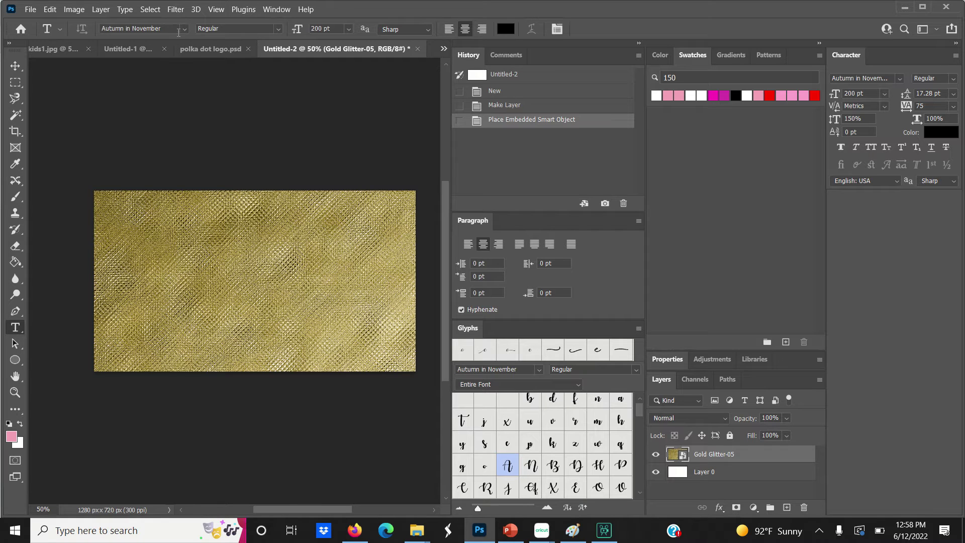
left_click(900, 78)
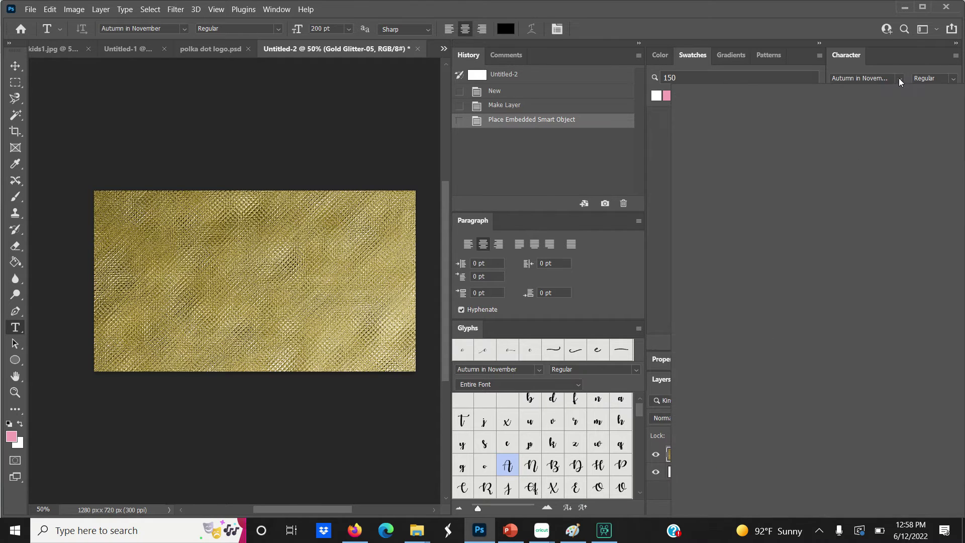
left_click(724, 164)
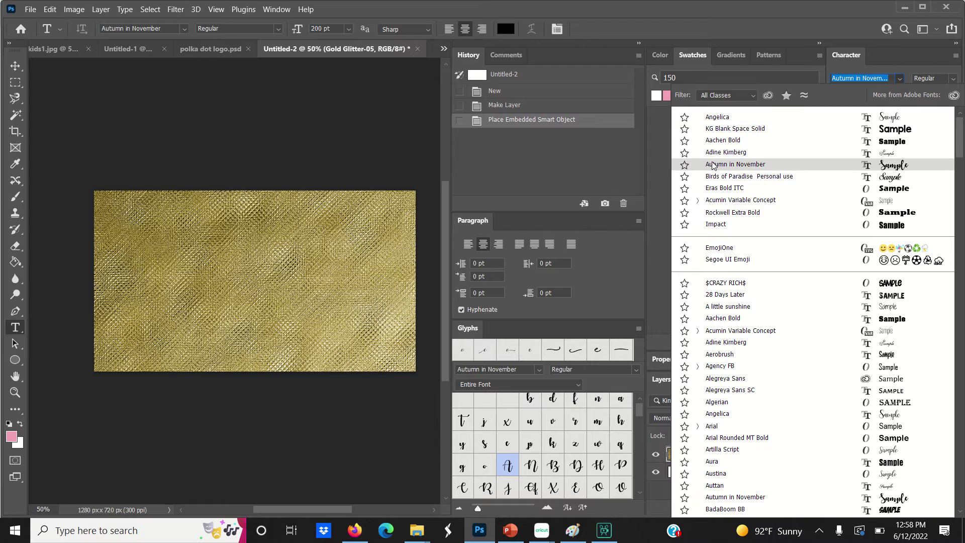
left_click(757, 167)
left_click(201, 279)
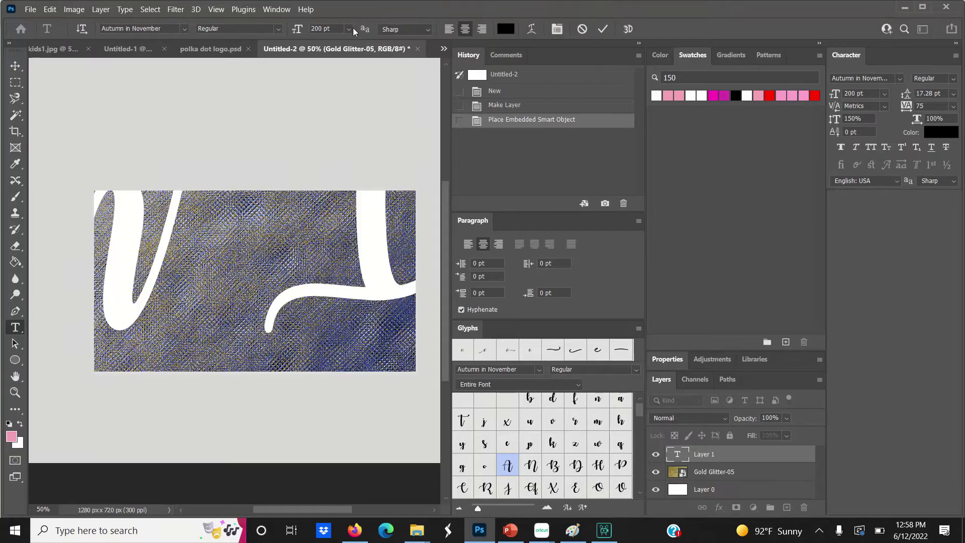
left_click(15, 67)
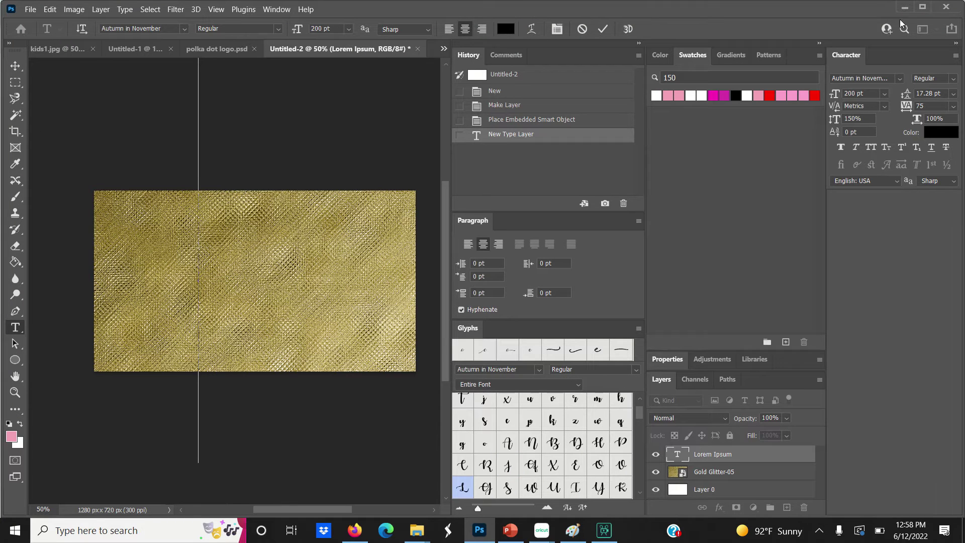
left_click(885, 93)
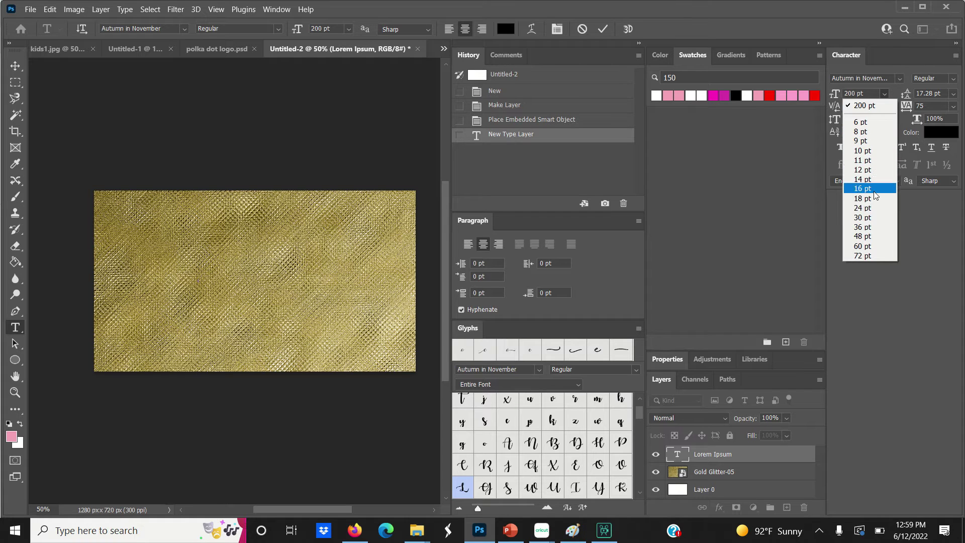
left_click(863, 246)
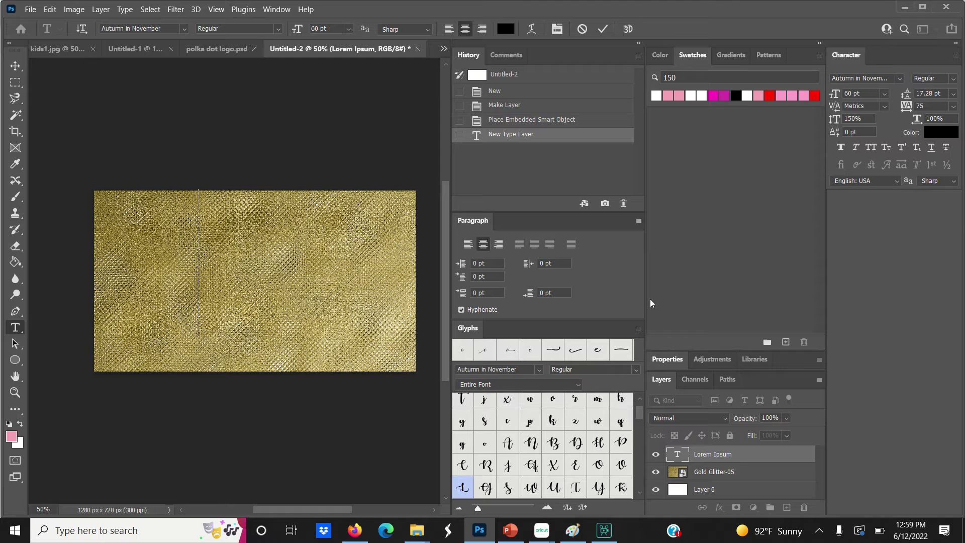
type("Ba")
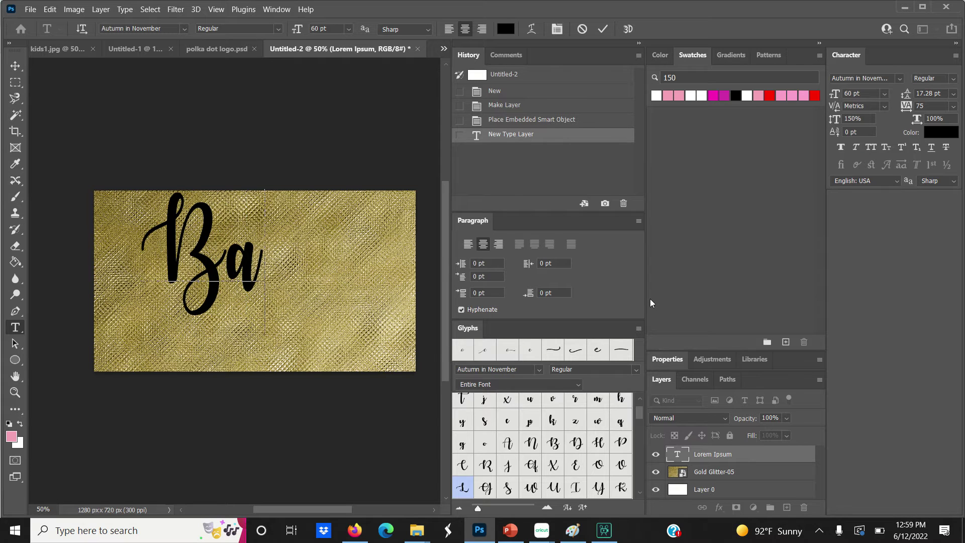
type("kery")
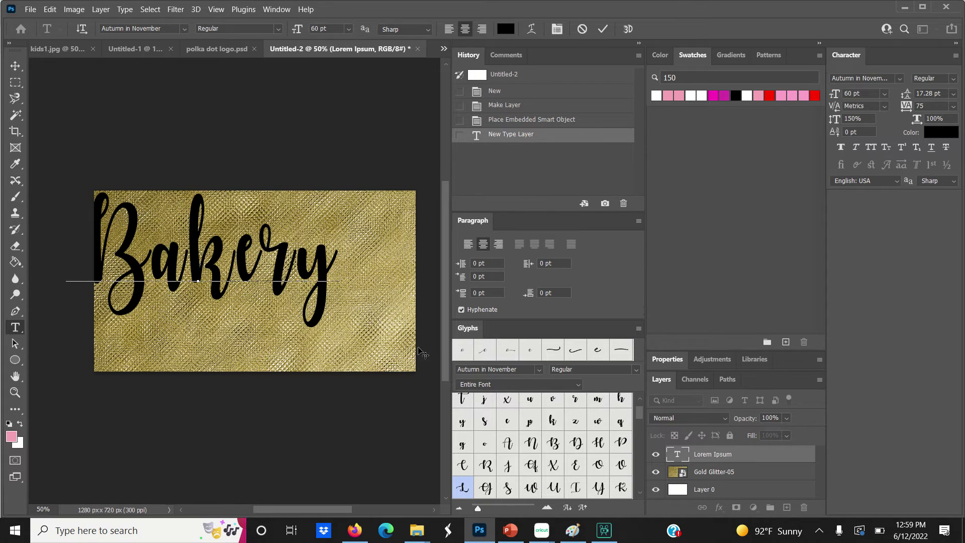
- Set the Bakery text's tracking to 0 and move it to the middle of the gold glitter background
double_click(257, 249)
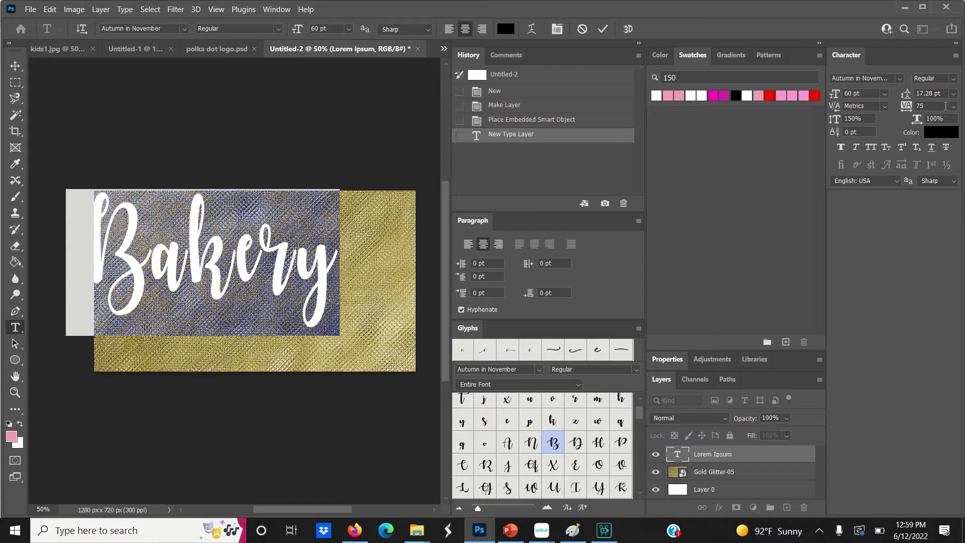
left_click(907, 107)
left_click(952, 107)
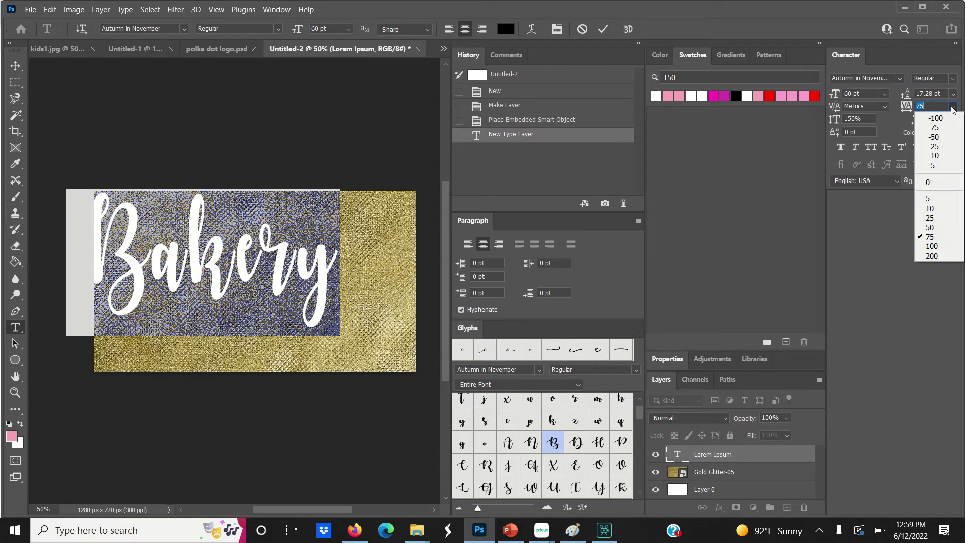
left_click(928, 182)
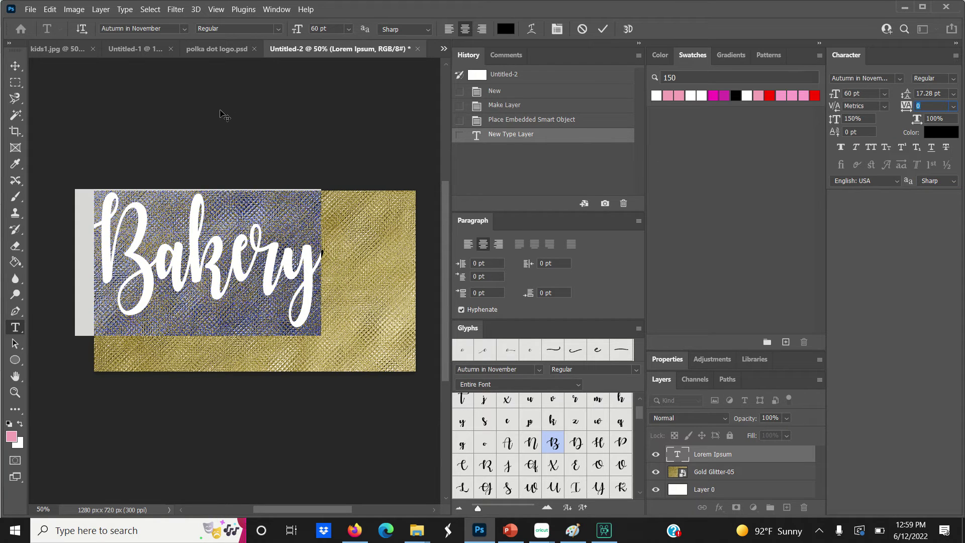
left_click(15, 67)
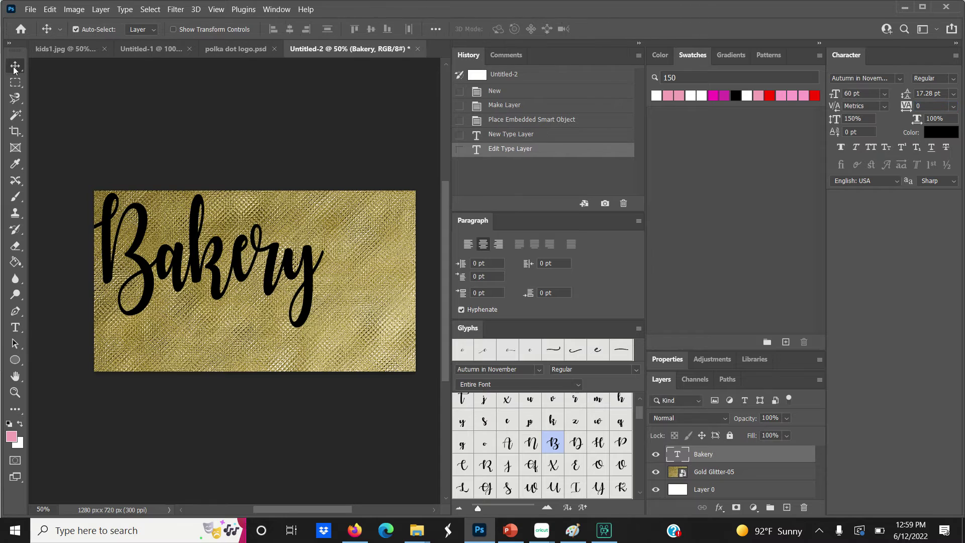
left_click_drag(222, 272, 283, 294)
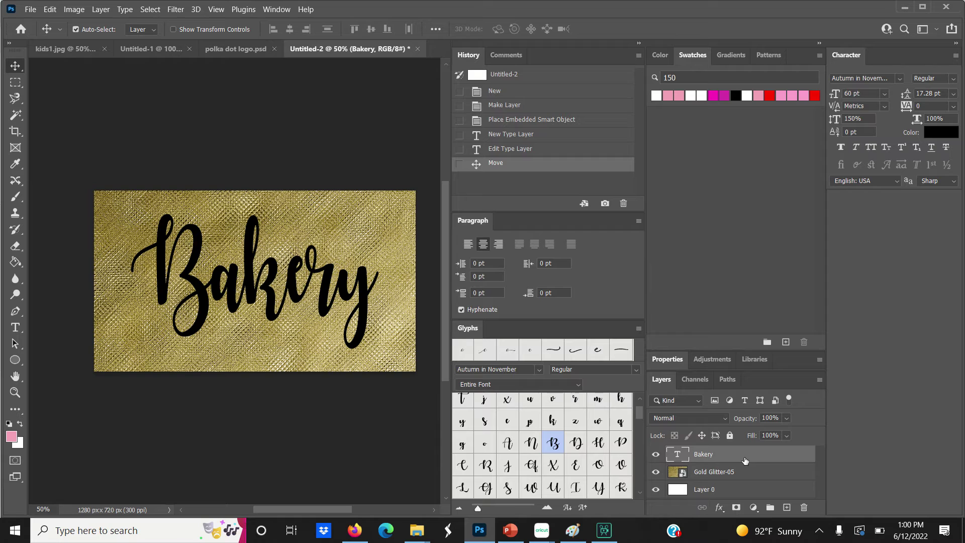
- Add a pattern overlay to the Bakery text using Pattern 5, the pink square with the gold glitter dot
left_click(719, 508)
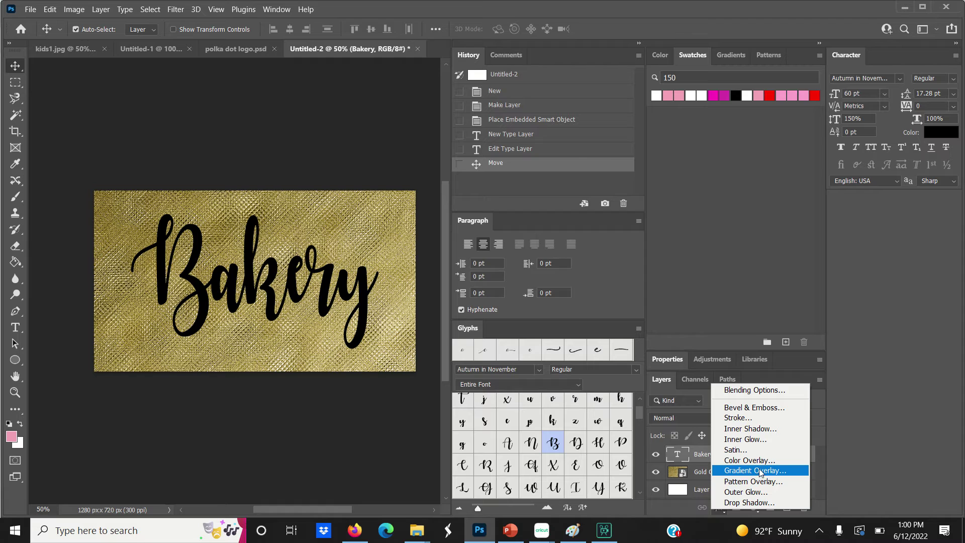
left_click(764, 484)
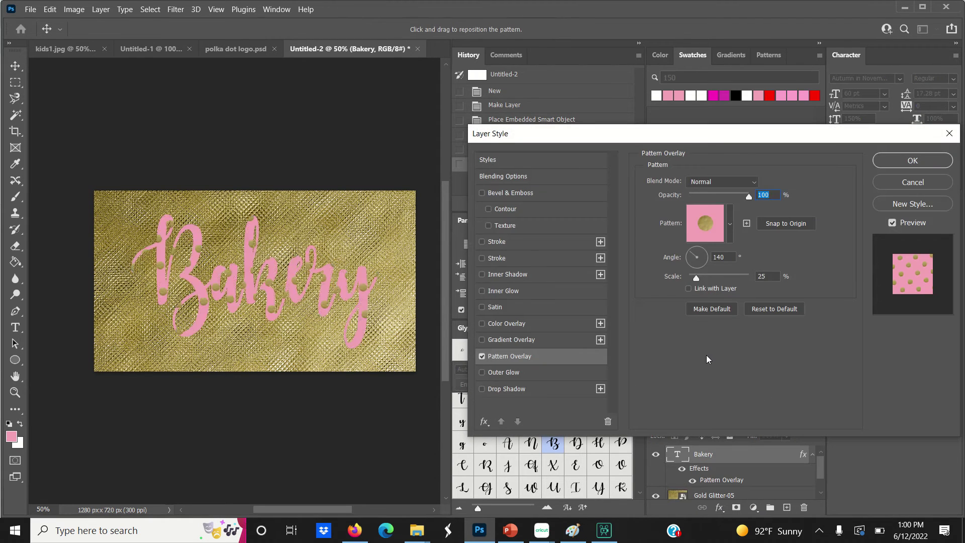
left_click(729, 226)
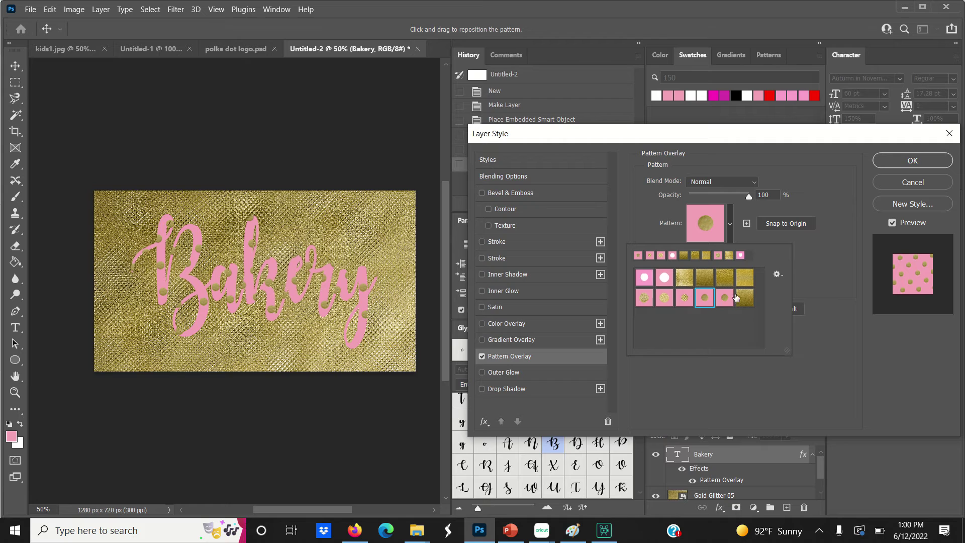
left_click(724, 300)
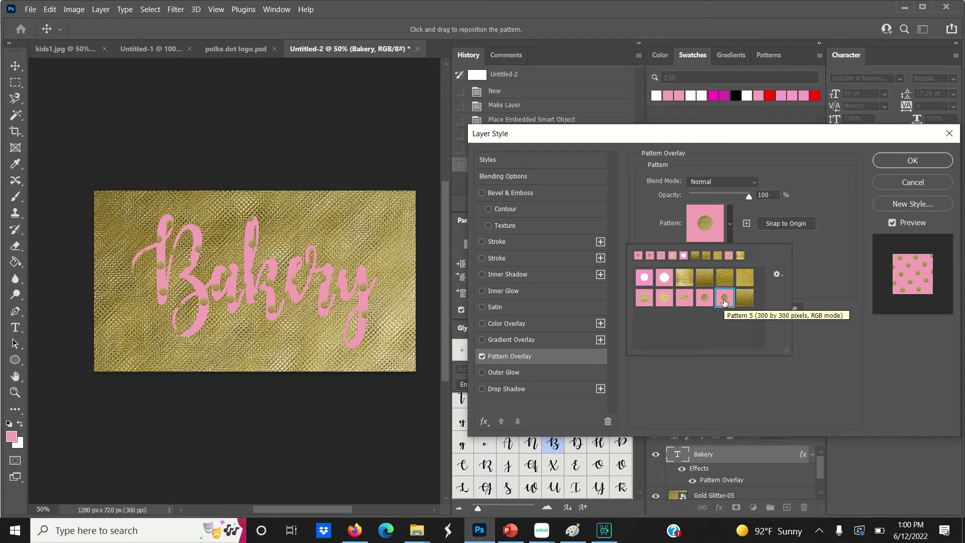
left_click(846, 279)
- Try the pattern overlay at 9% scale and a 119° angle, restoring 25% scale and a 140° angle
mouse_move(696, 278)
left_mouse_down()
mouse_move(704, 279)
mouse_move(692, 279)
left_mouse_up()
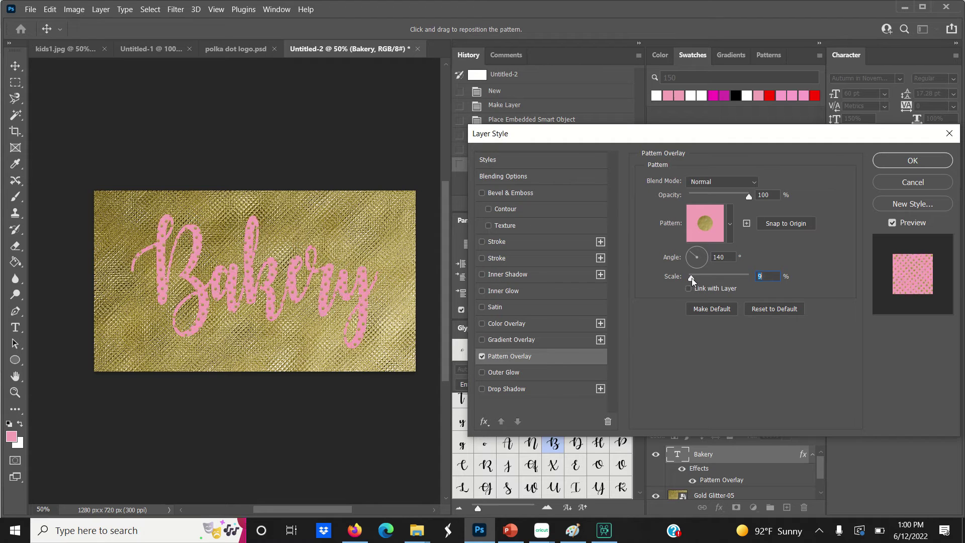
type("25")
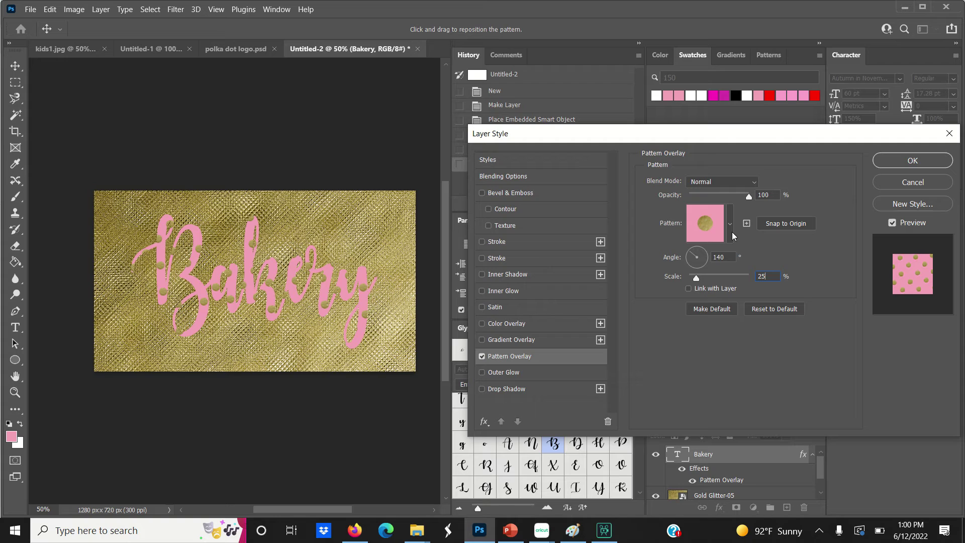
left_click_drag(705, 254, 704, 257)
left_click(699, 252)
left_click(697, 258)
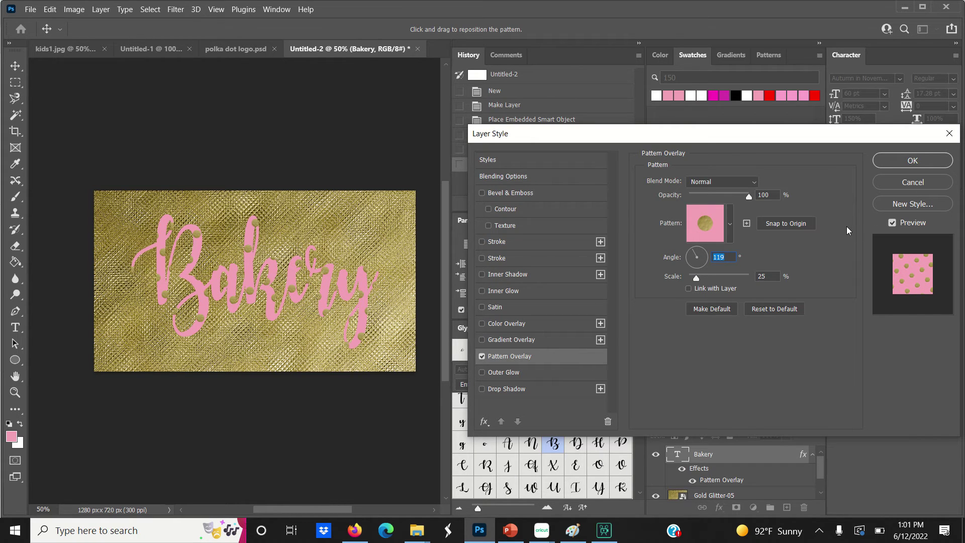
type("140")
- Add a black drop shadow to the Bakery text with 22 px distance, 21% spread and 38 px size
left_click(482, 390)
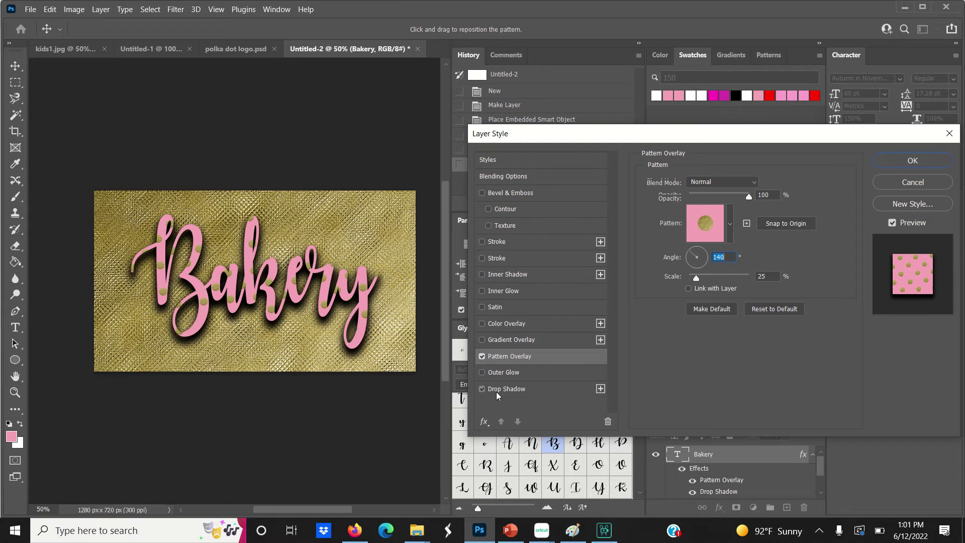
left_click(496, 393)
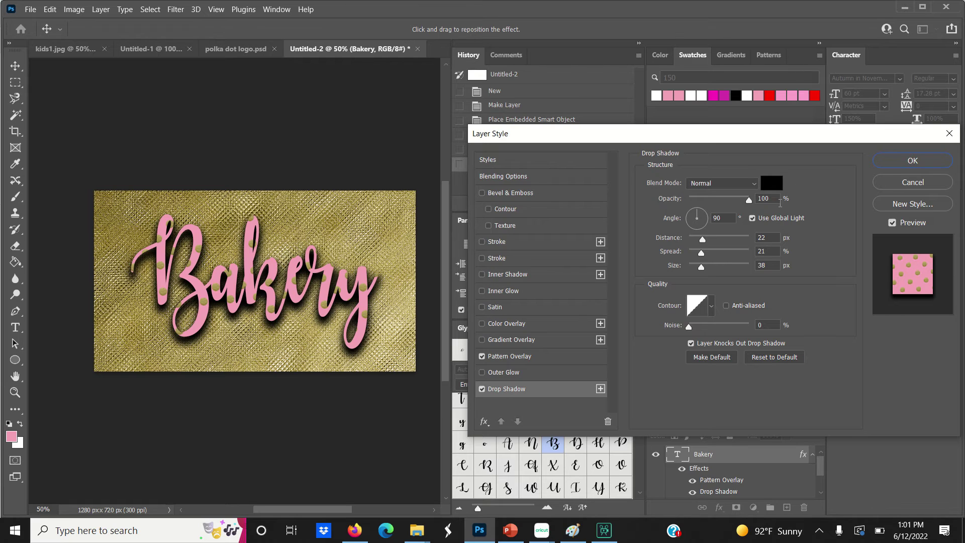
left_click(764, 237)
double_click(761, 252)
left_click(761, 265)
double_click(761, 265)
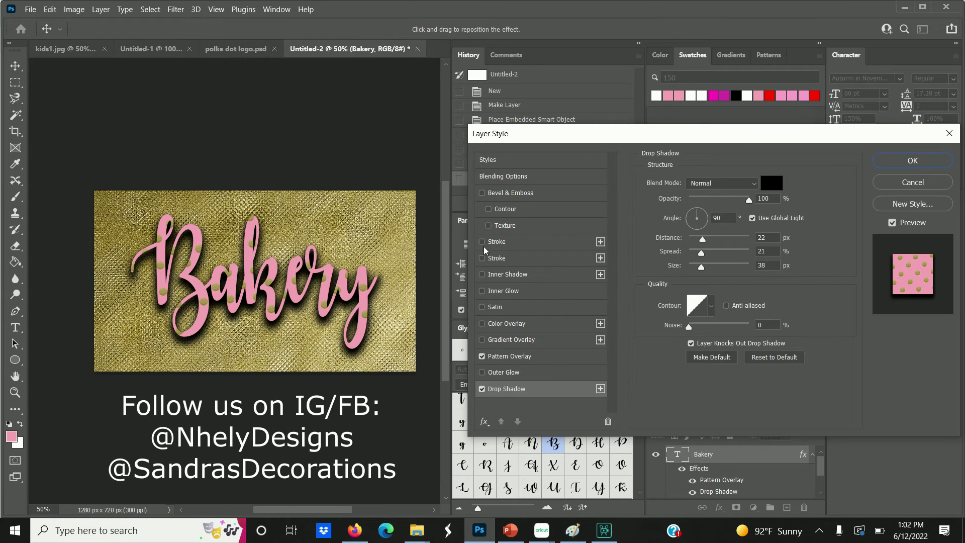
- Add a 10 px outside stroke with the gold glitter pattern to the Bakery text
left_click(482, 242)
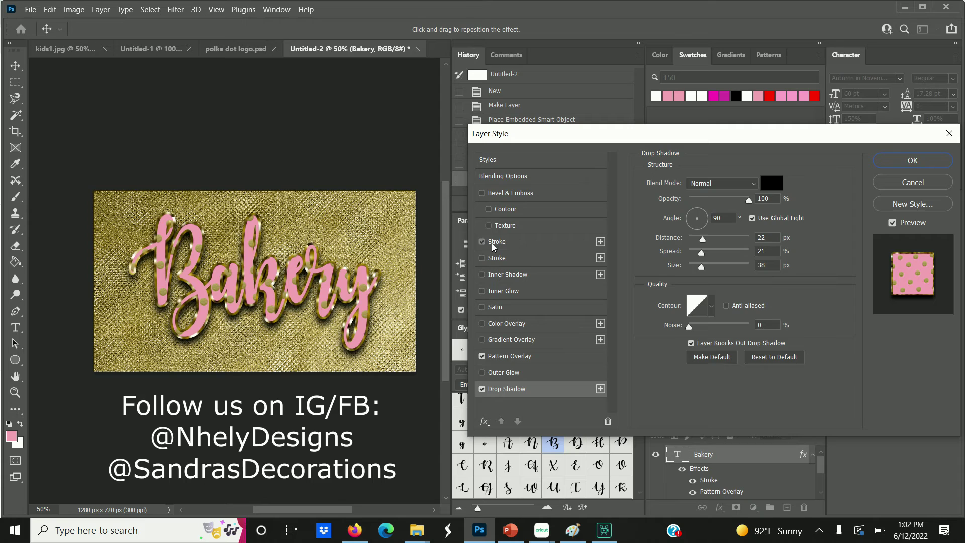
left_click(492, 244)
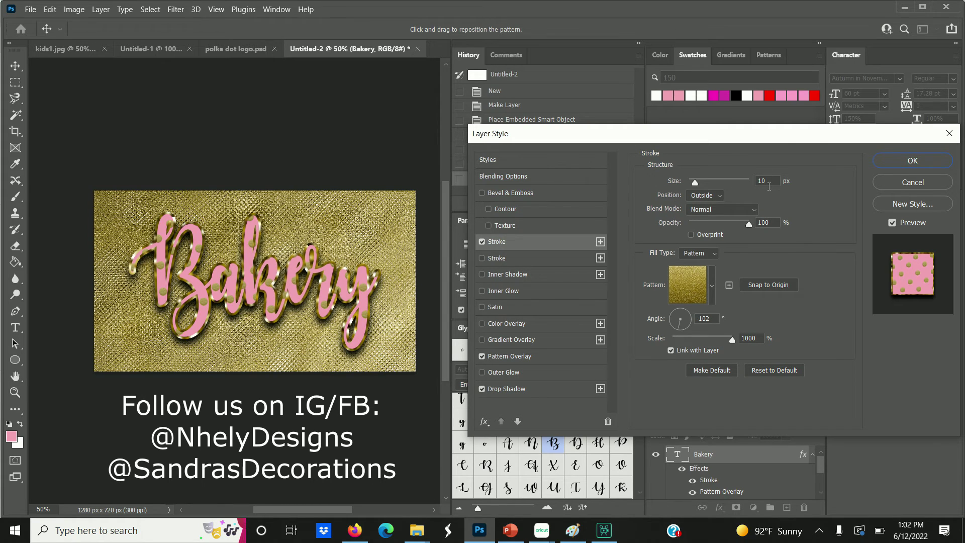
double_click(762, 181)
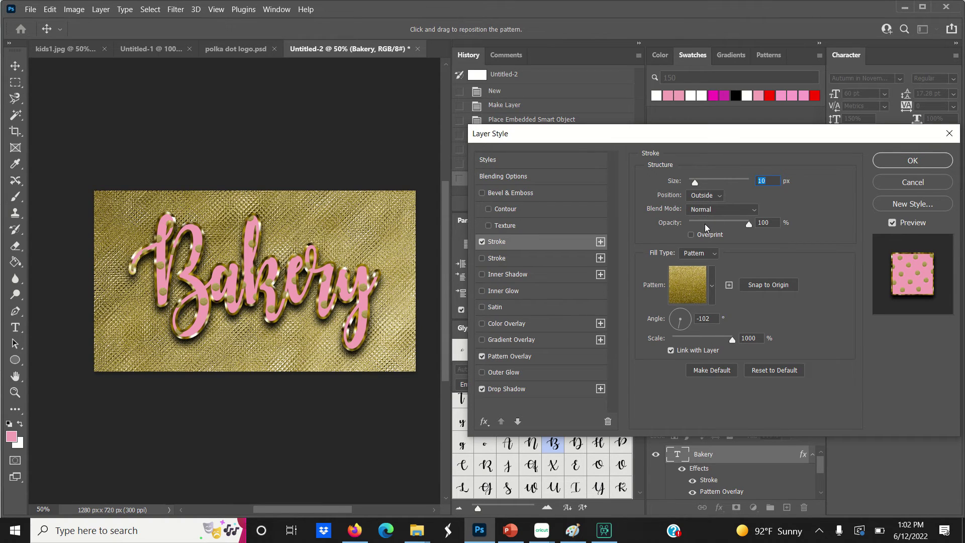
left_click(712, 286)
left_click(712, 285)
- Try a solid color fill for the stroke and switch the fill type back to Pattern
left_click(693, 254)
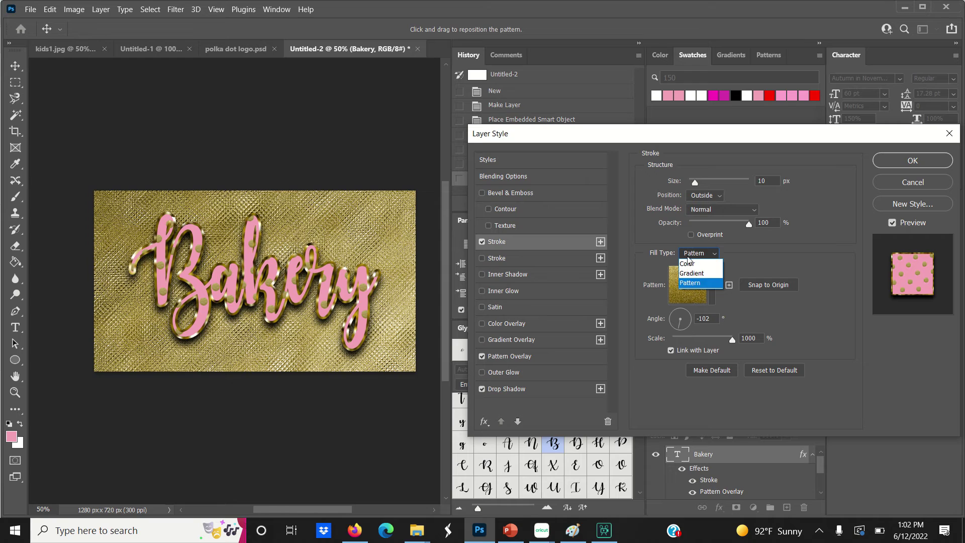
left_click(687, 264)
left_click(687, 254)
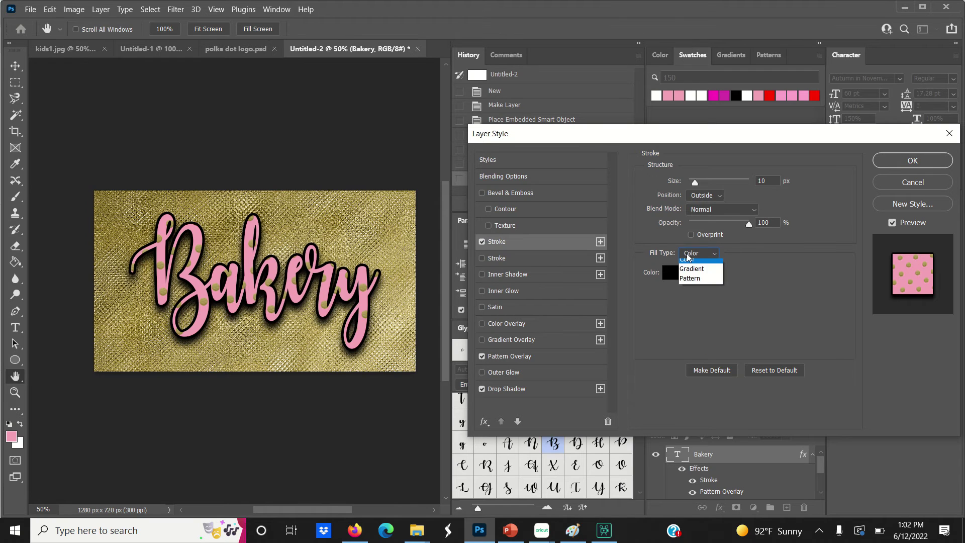
left_click(691, 284)
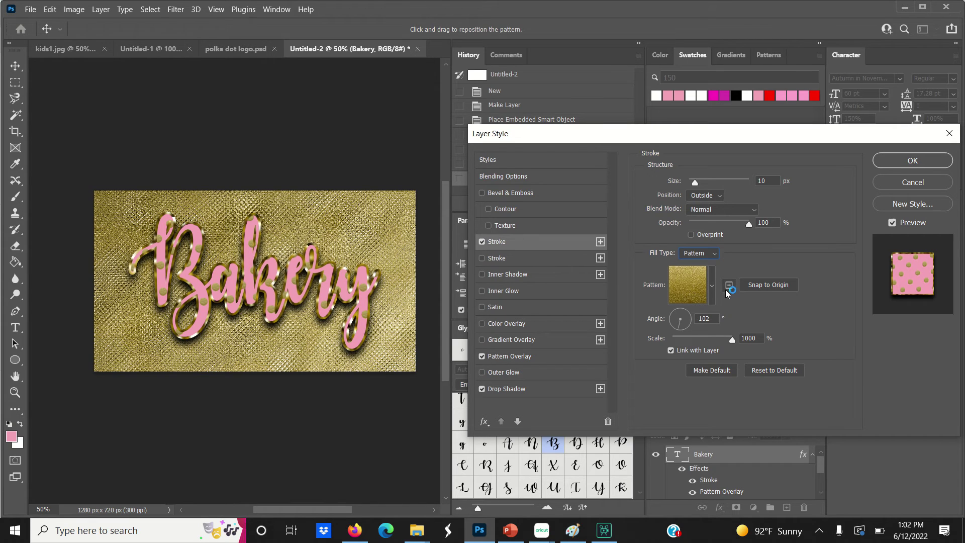
- Try the stroke pattern at 245% scale and return it to 1000%
double_click(701, 319)
left_click(750, 338)
left_click_drag(734, 340, 708, 339)
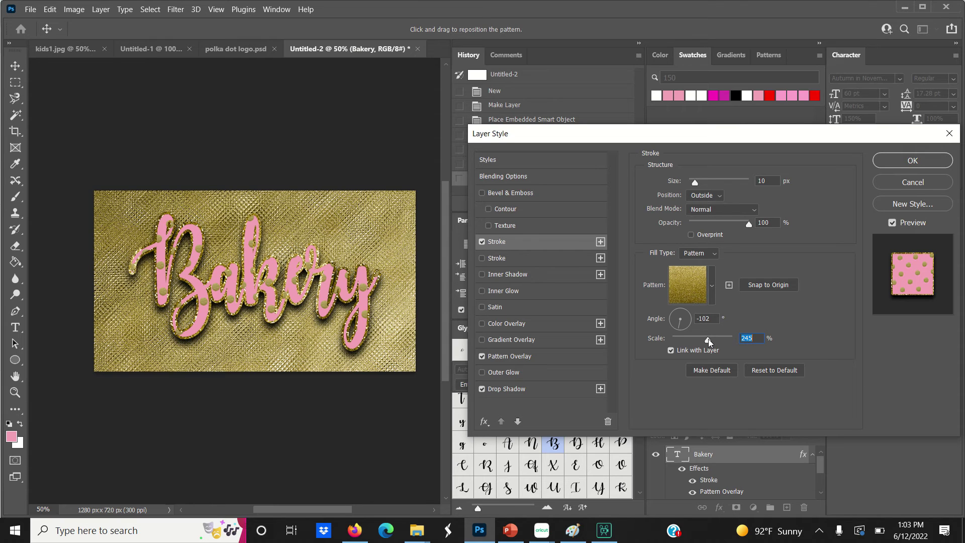
left_click_drag(708, 339, 741, 340)
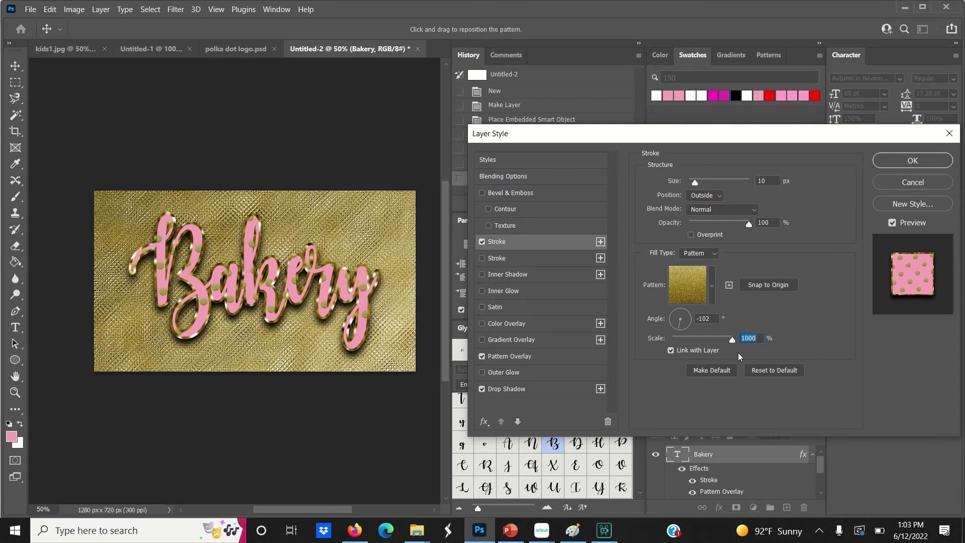
- Try other angles for the stroke pattern, set its angle to -102° and apply the layer style
left_click(690, 315)
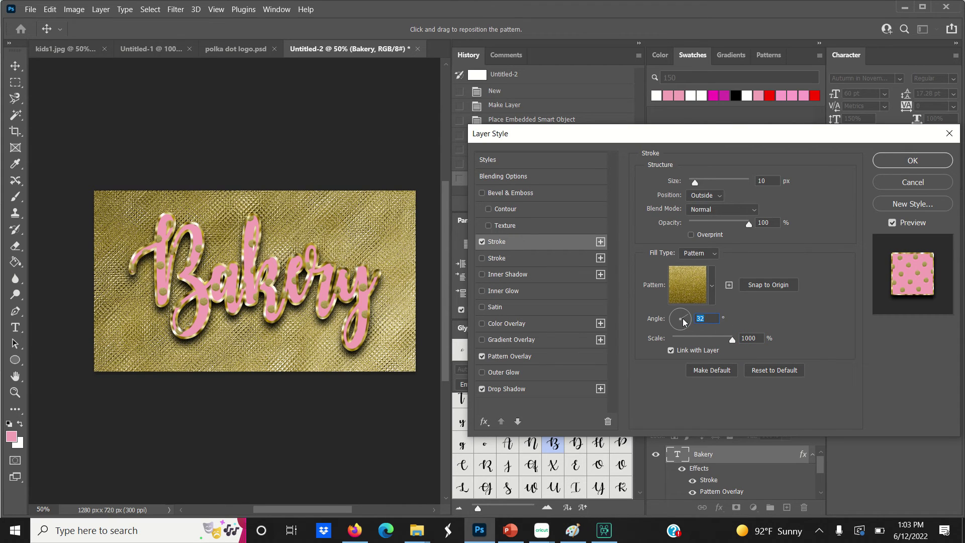
left_click_drag(683, 319, 673, 323)
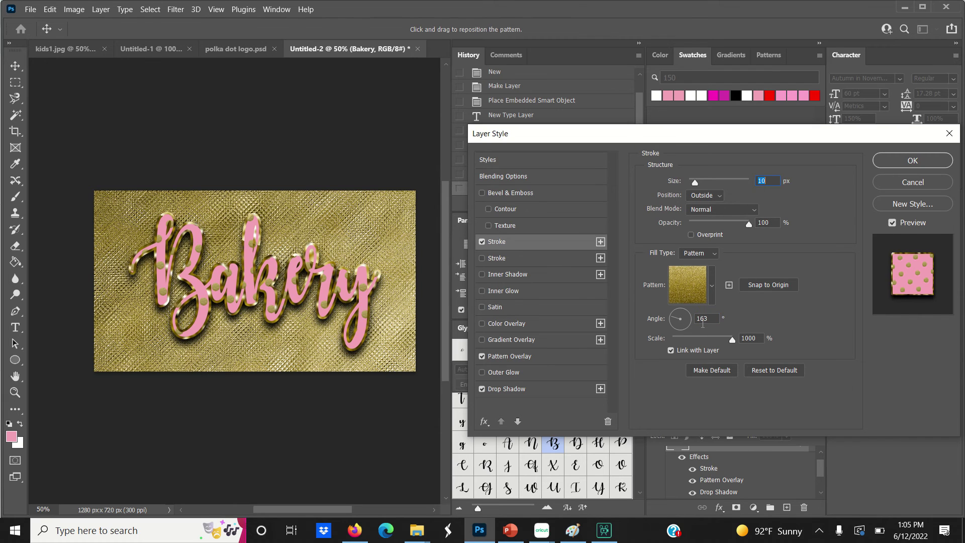
left_click(715, 320)
type("-102")
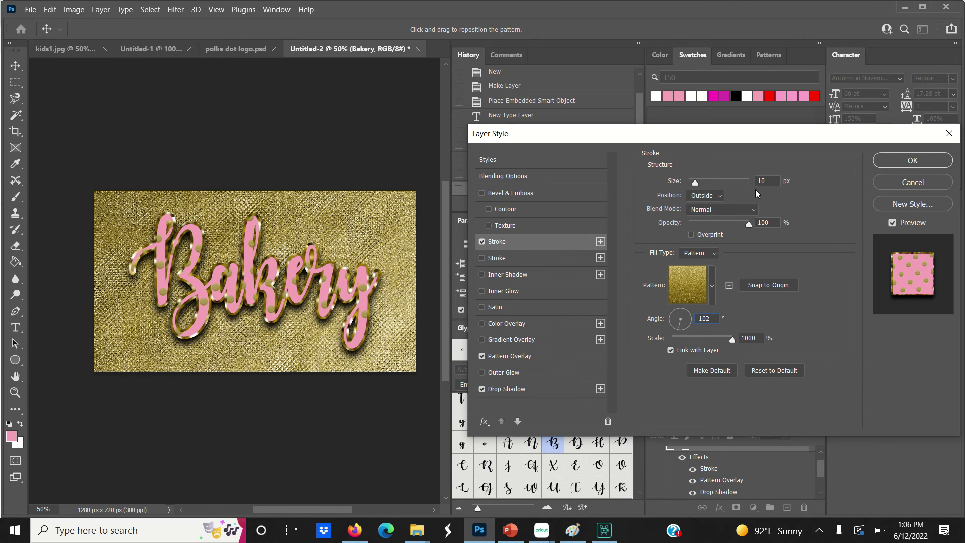
left_click(901, 156)
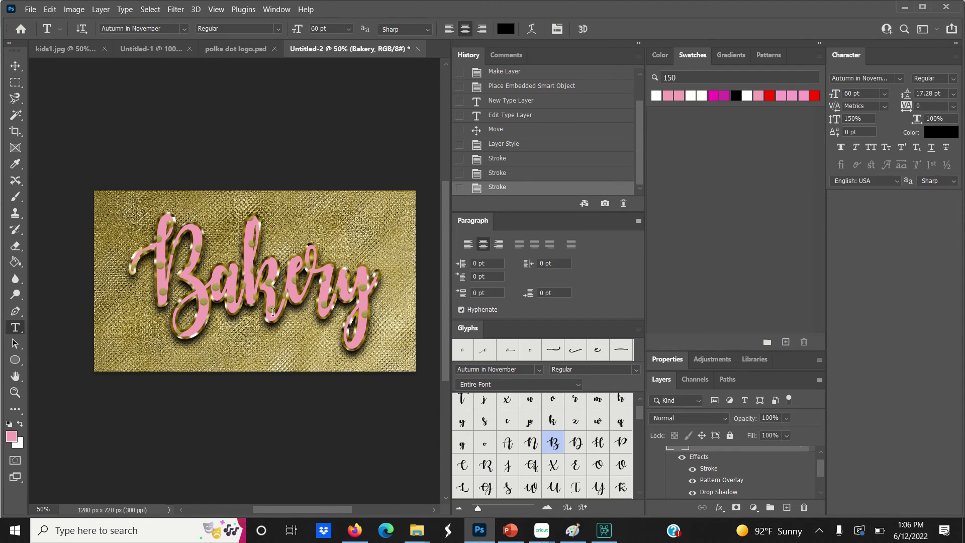
- Make white (ffffff) the foreground color and start a new white text layer above the Bakery lettering
left_click(19, 425)
left_click(10, 442)
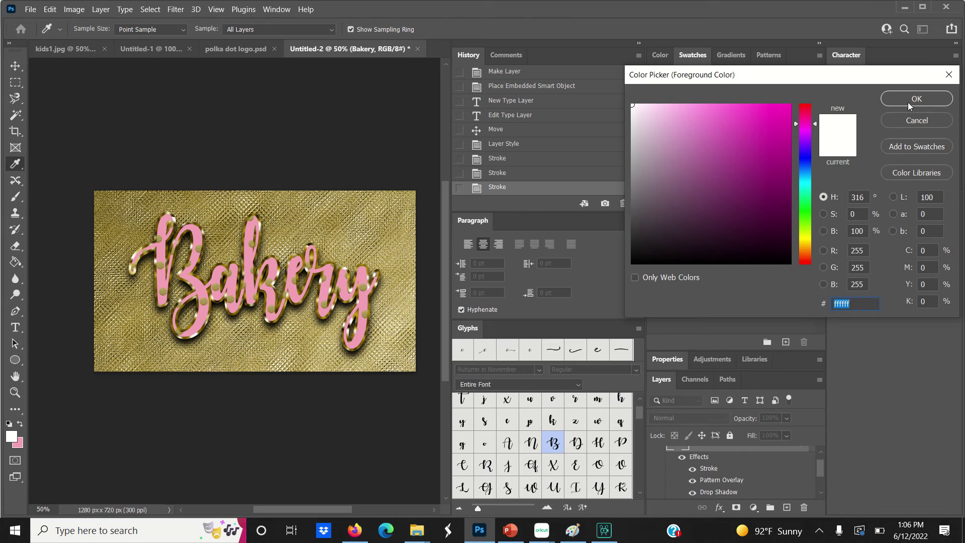
left_click(905, 101)
left_click(322, 195)
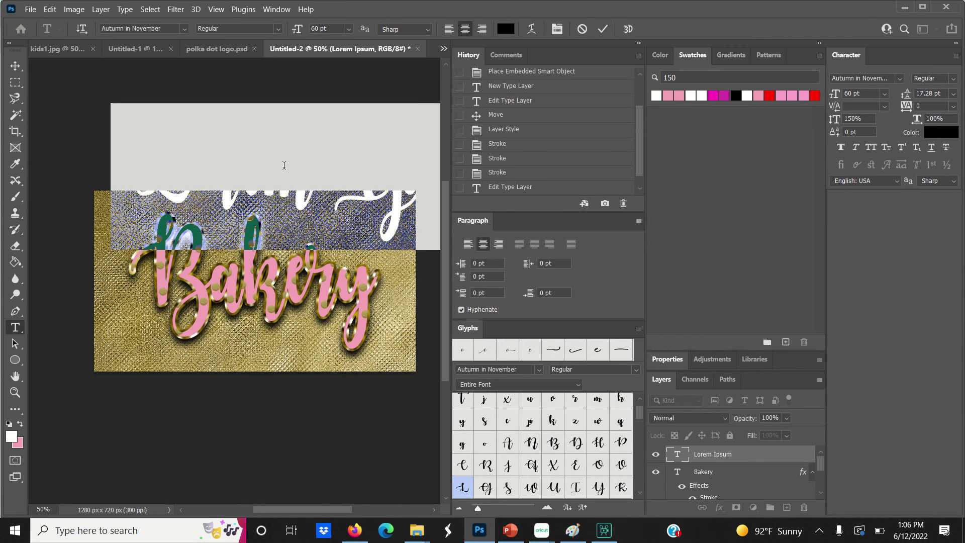
left_click(12, 438)
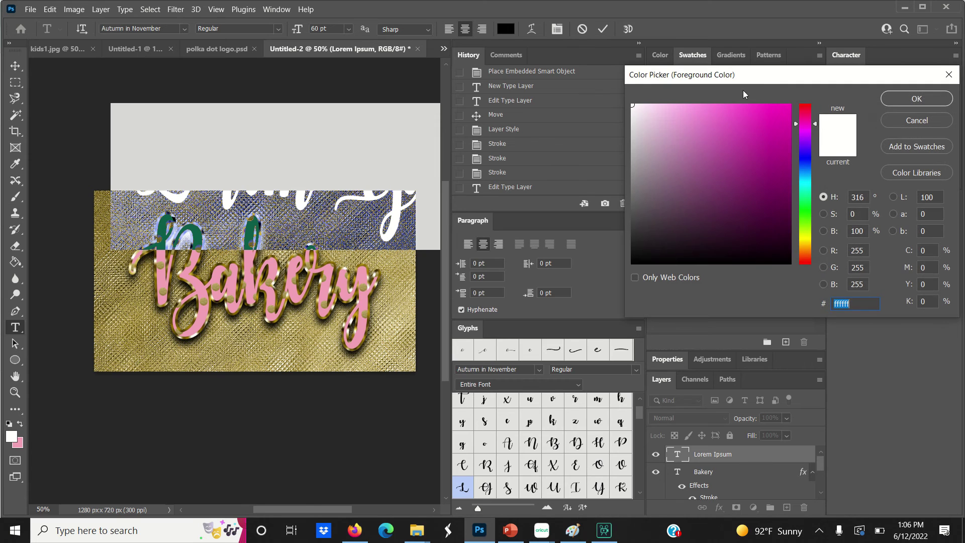
left_click(911, 99)
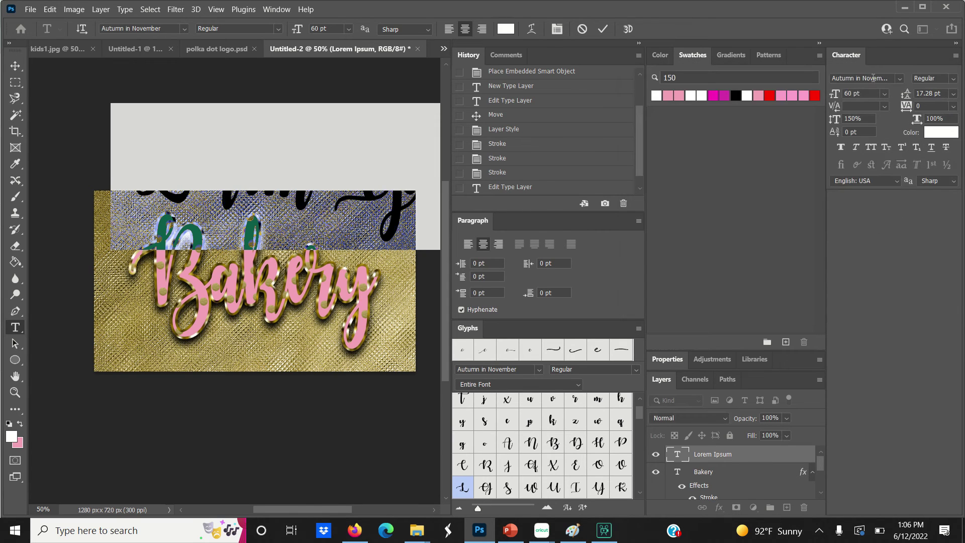
- Format the new placeholder text in Angelica Regular at 16 pt and move it above the "ery" of Bakery
left_click(873, 81)
type("ange")
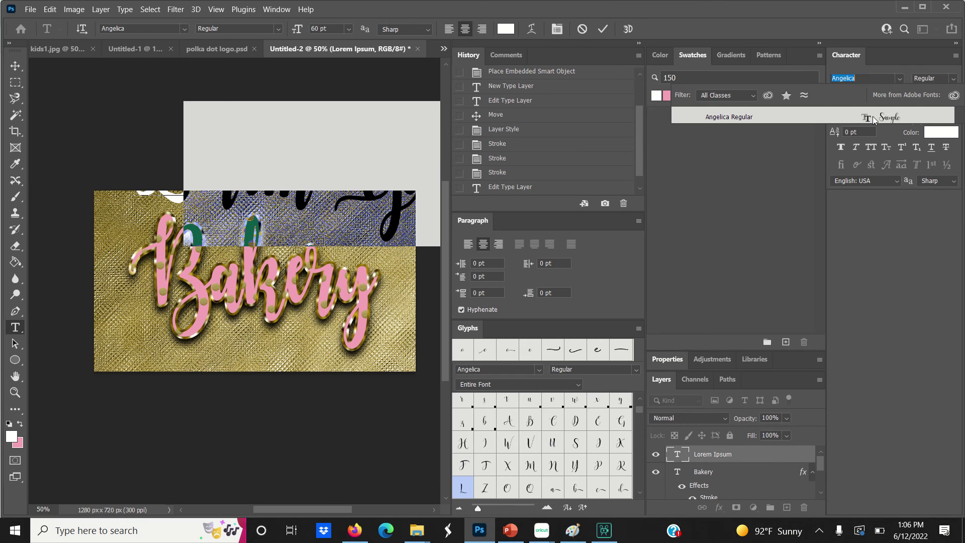
left_click(873, 116)
left_click(884, 94)
left_click(861, 189)
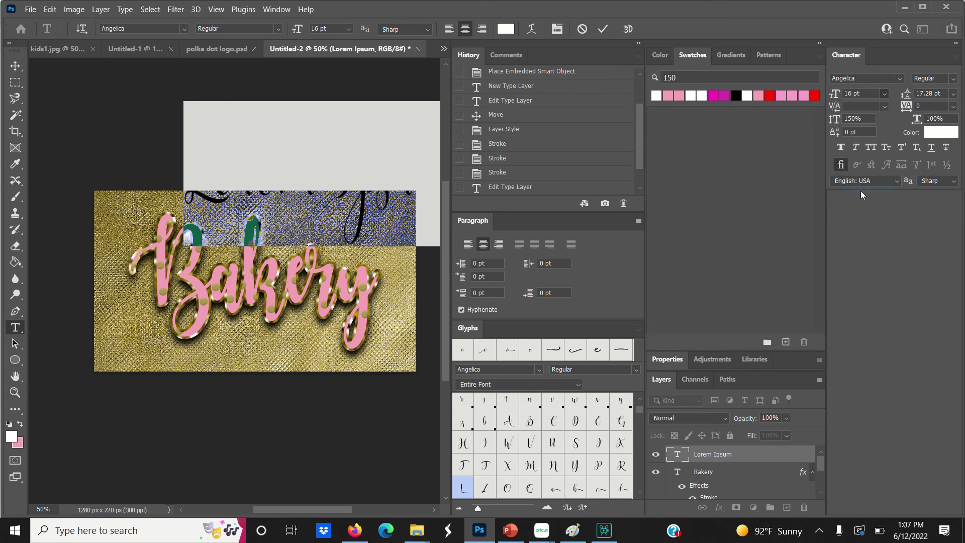
left_click(17, 69)
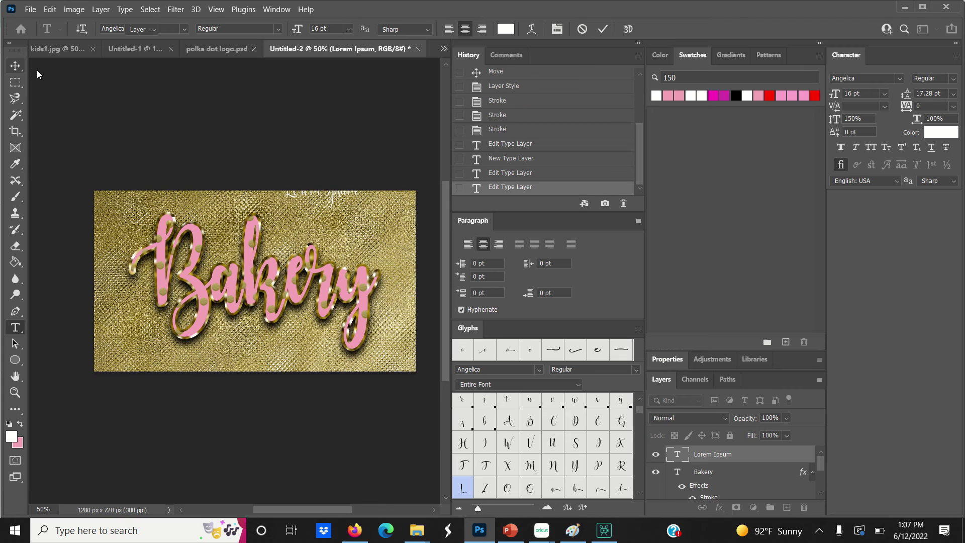
left_click_drag(317, 198, 312, 232)
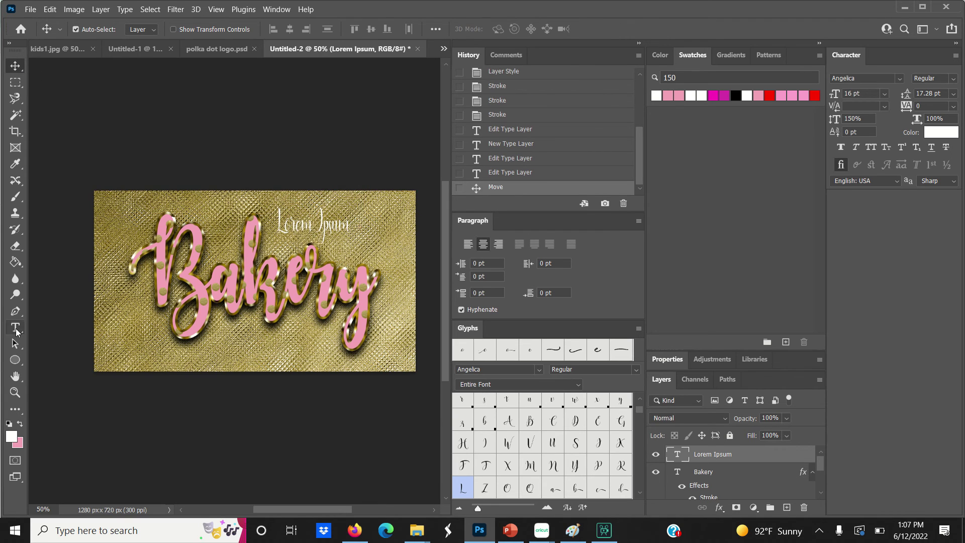
- Replace the placeholder text above the Bakery lettering with "Amy's"
left_click(15, 329)
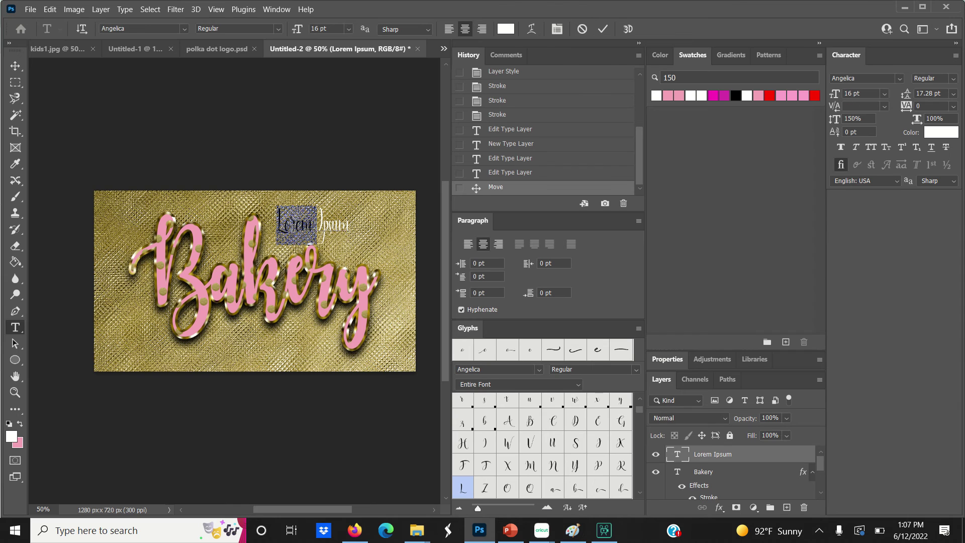
triple_click(294, 228)
left_click(294, 226)
key("ctrl+a")
type("d")
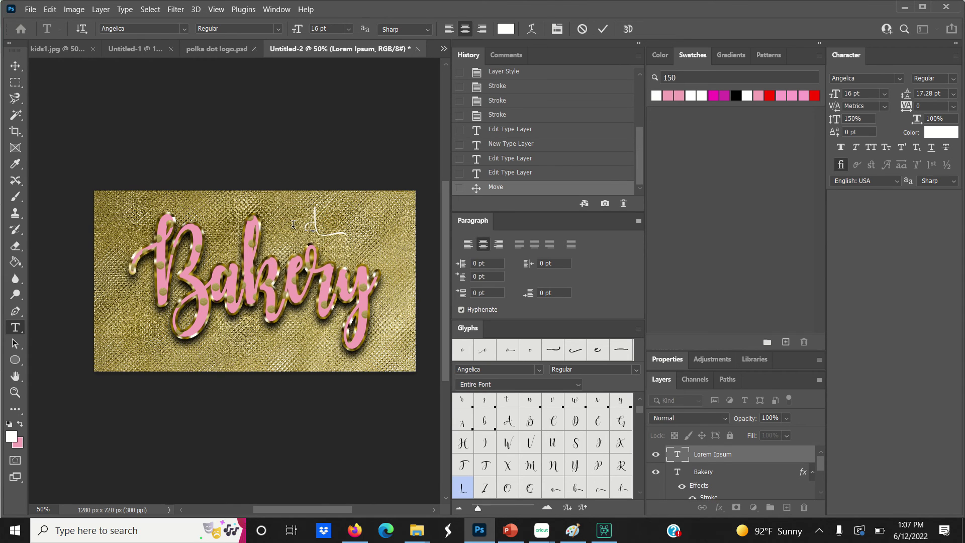
type("mys")
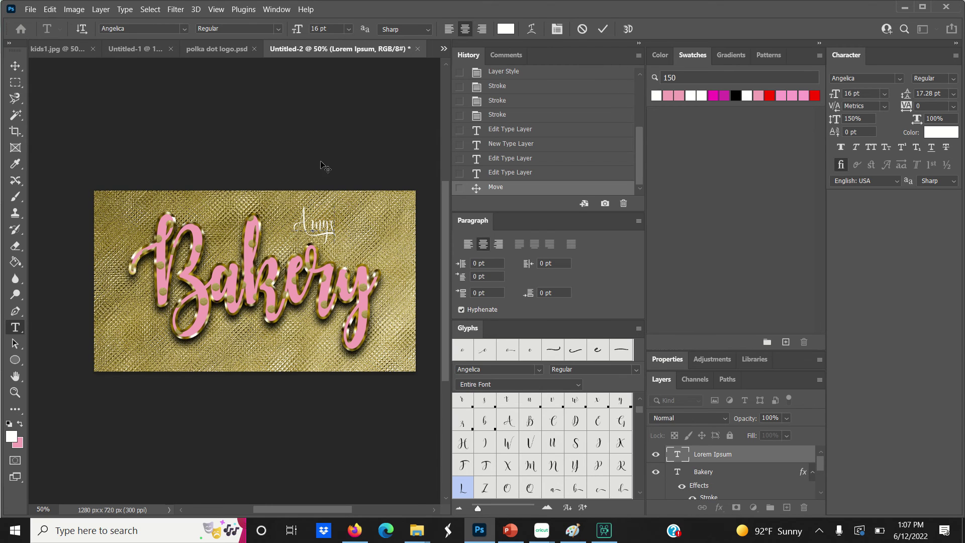
left_click(15, 66)
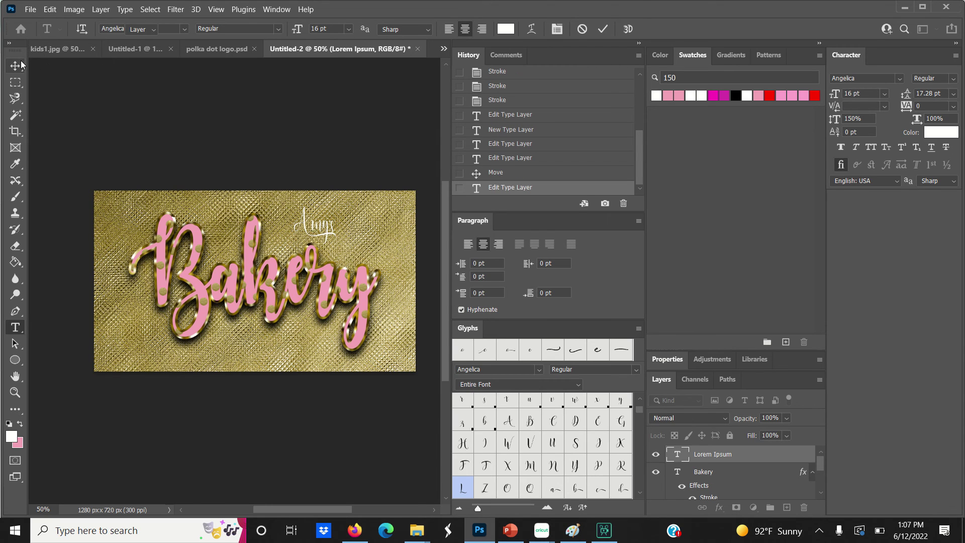
key("t")
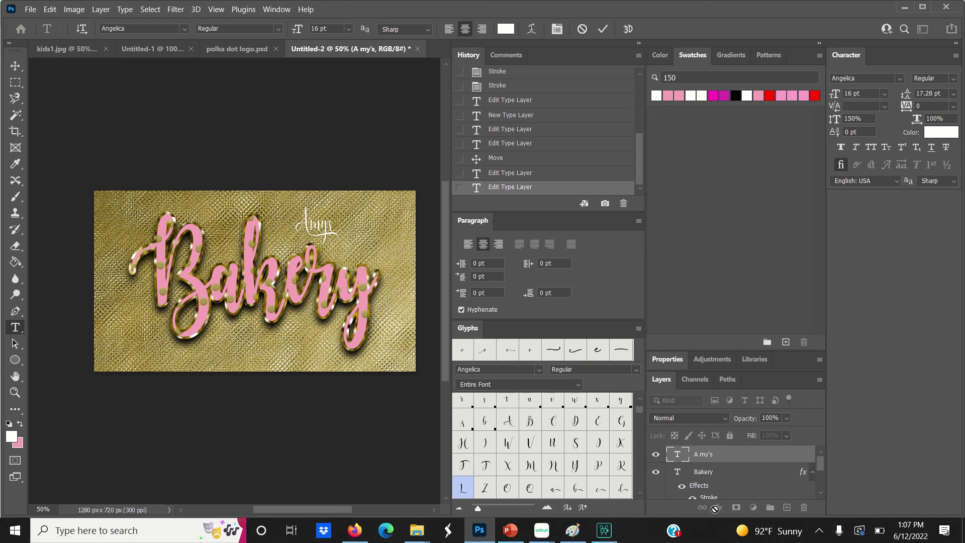
- Give the Amy's text a drop shadow with 58% opacity, 12° angle, 5 px distance, 6% spread and 16 px size
left_click(718, 510)
left_click(728, 502)
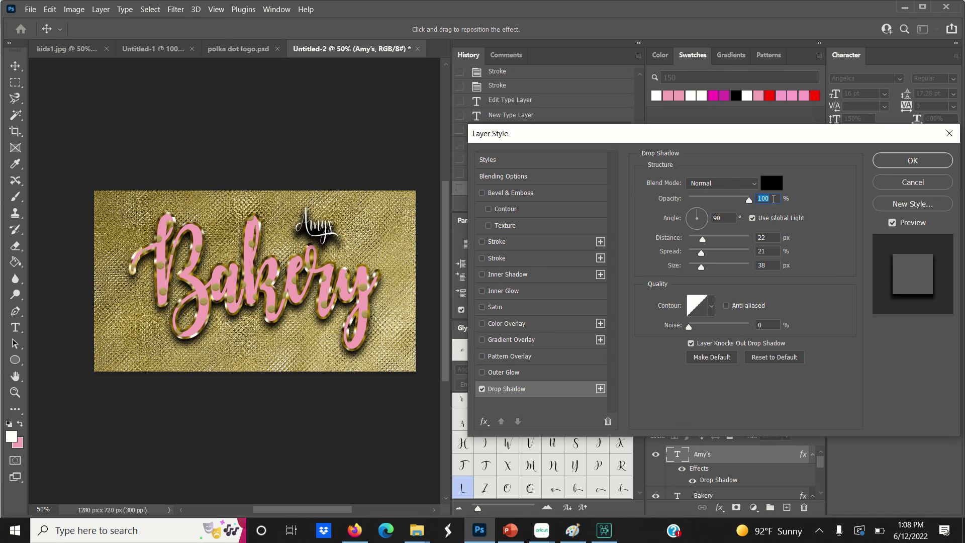
type("58")
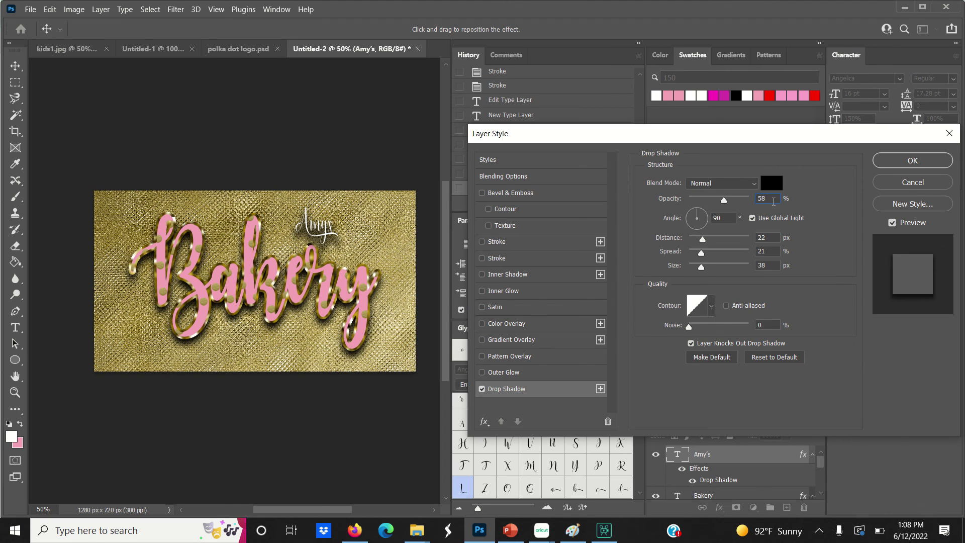
left_click_drag(729, 222, 676, 223)
type("12")
double_click(768, 238)
type("5")
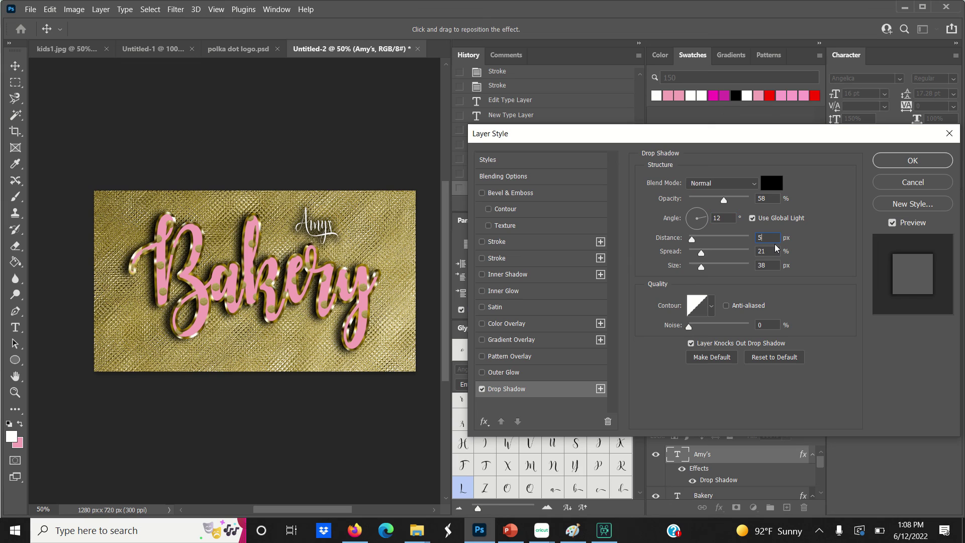
double_click(773, 250)
type("6")
key("Tab")
type("16")
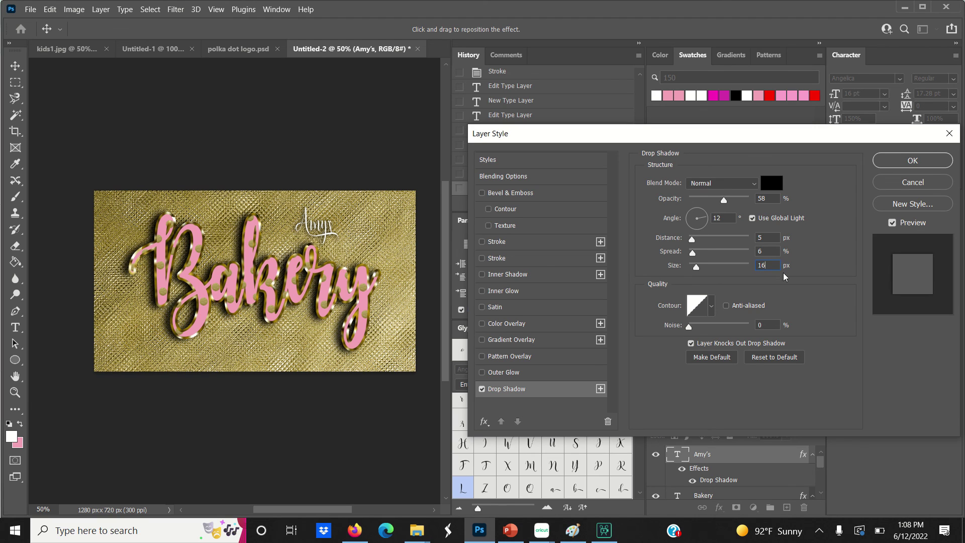
left_click(913, 159)
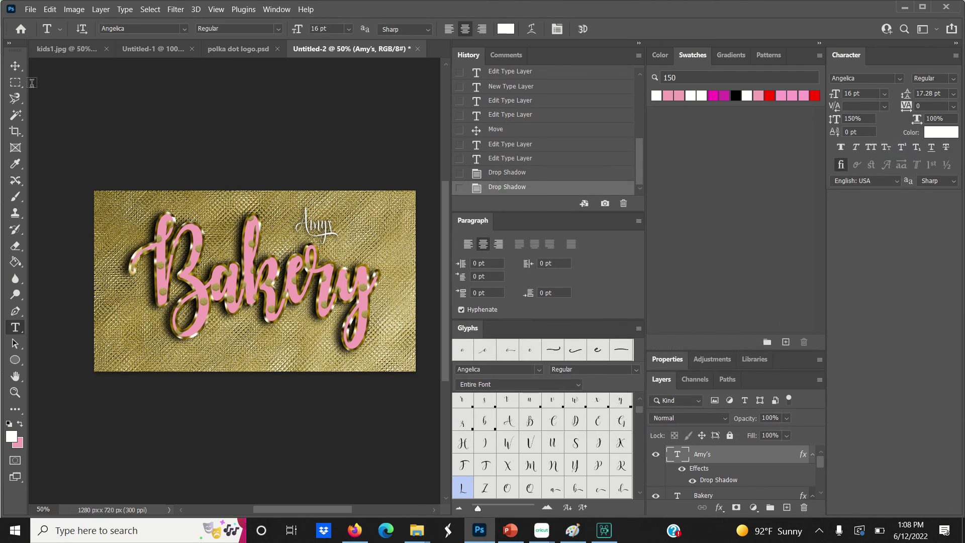
- Move the Amy's text closer to the "k" of Bakery, above the "er"
left_click(14, 68)
left_click_drag(323, 228, 294, 227)
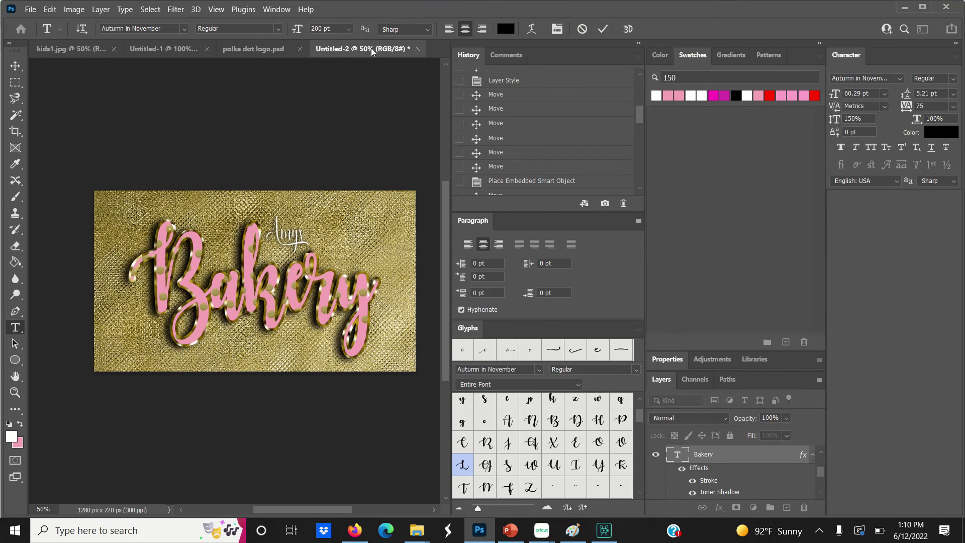
- Set the letter tracking of the whole Bakery text to 75
double_click(221, 280)
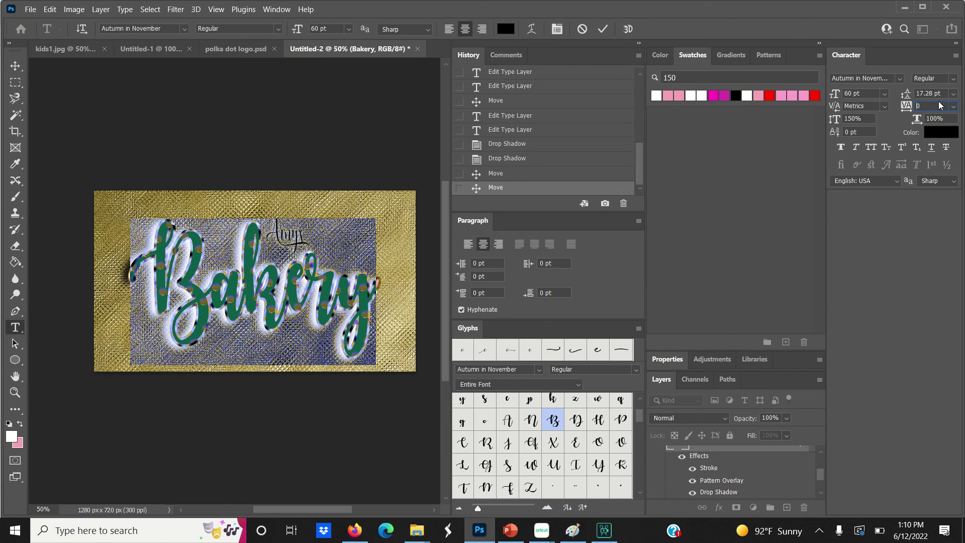
left_click(920, 107)
type("75")
key("Return")
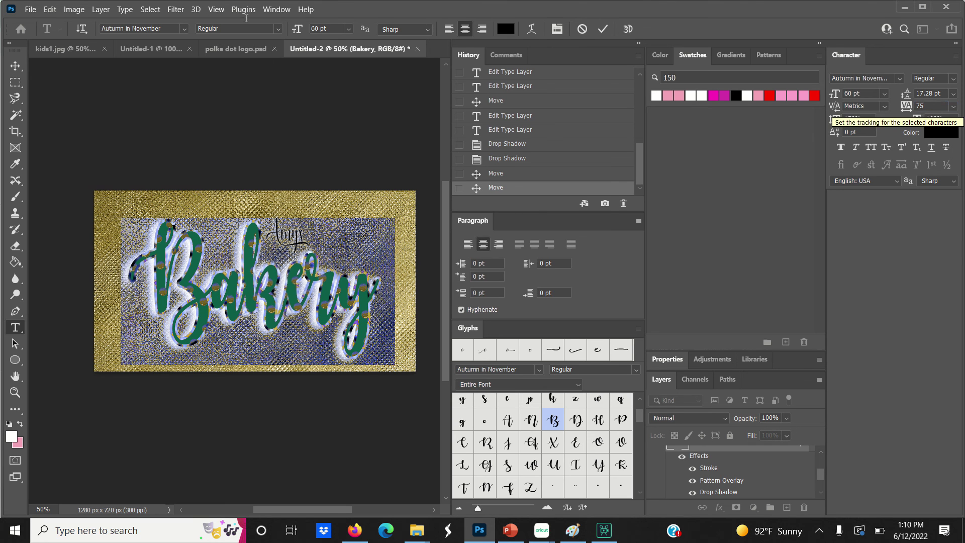
left_click(16, 67)
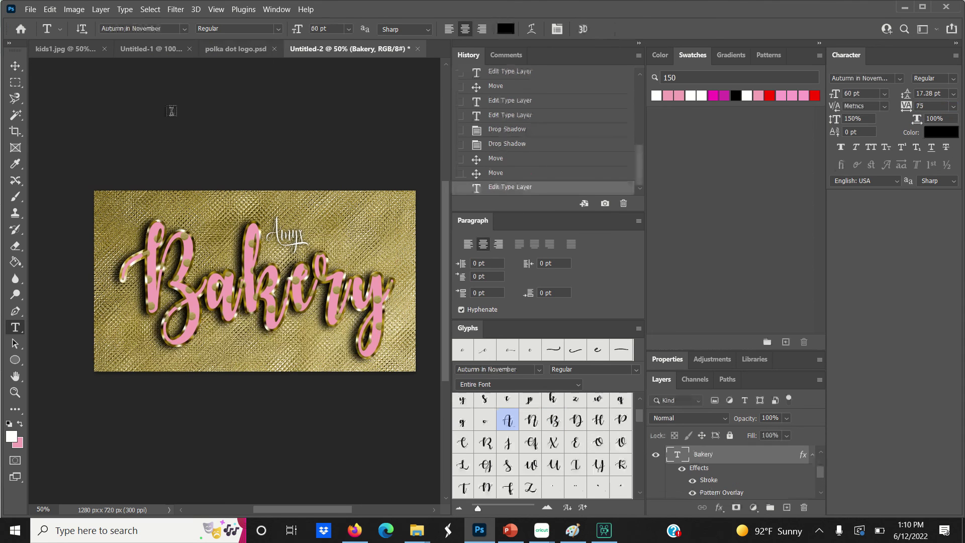